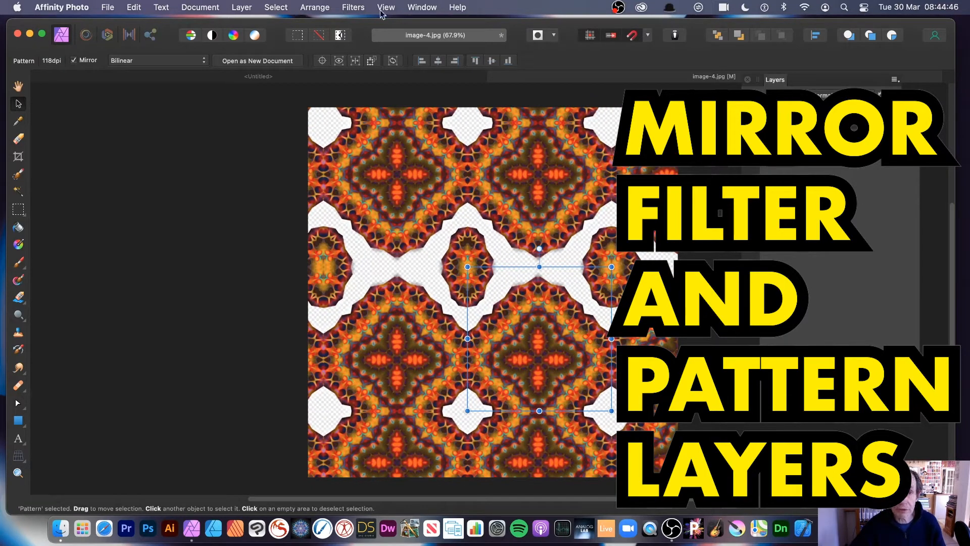
Try the Mirror filter on the pattern layer with 12 mirrors, a shifted mirror centre and a 315° input angle
{"action": "left_click", "coordinate": [353, 7]}
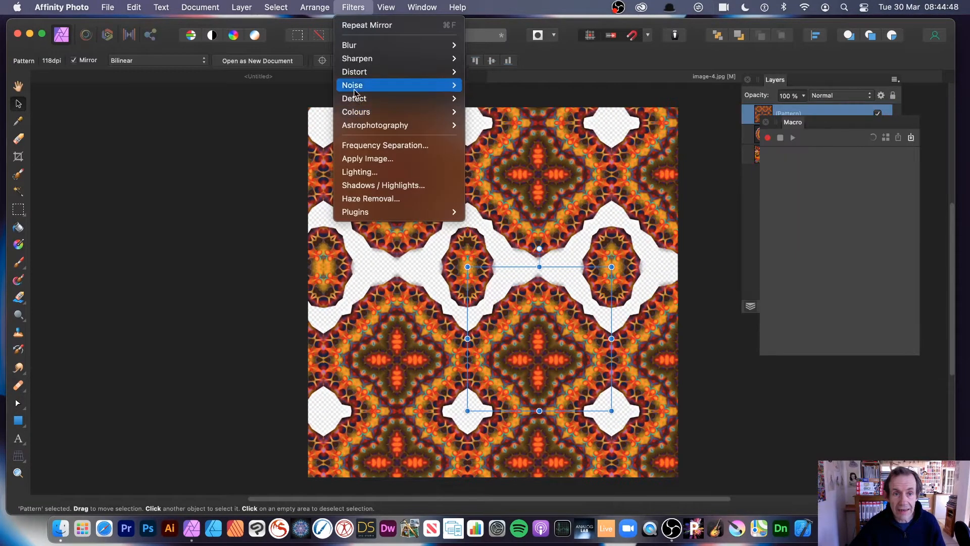
{"action": "mouse_move", "coordinate": [457, 74]}
{"action": "left_click", "coordinate": [531, 245]}
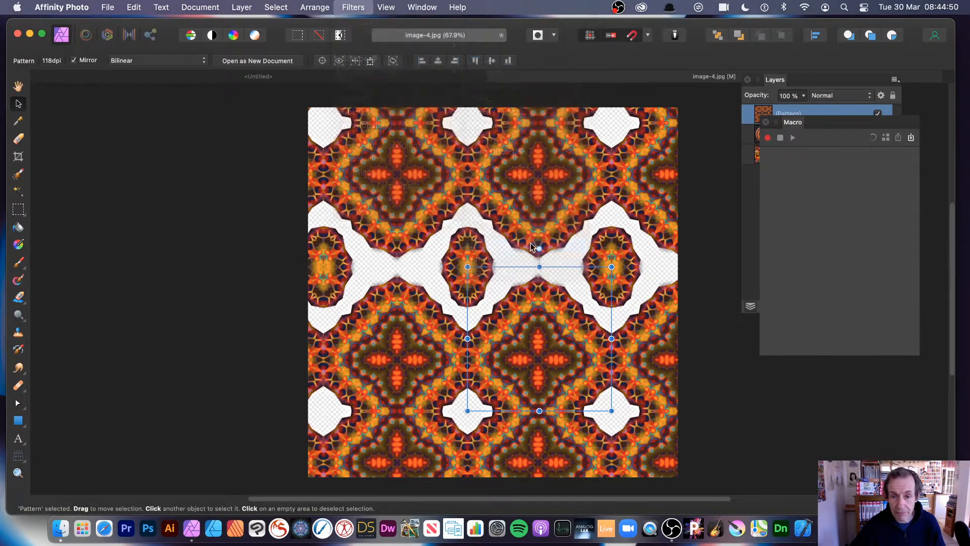
{"action": "left_click", "coordinate": [773, 405]}
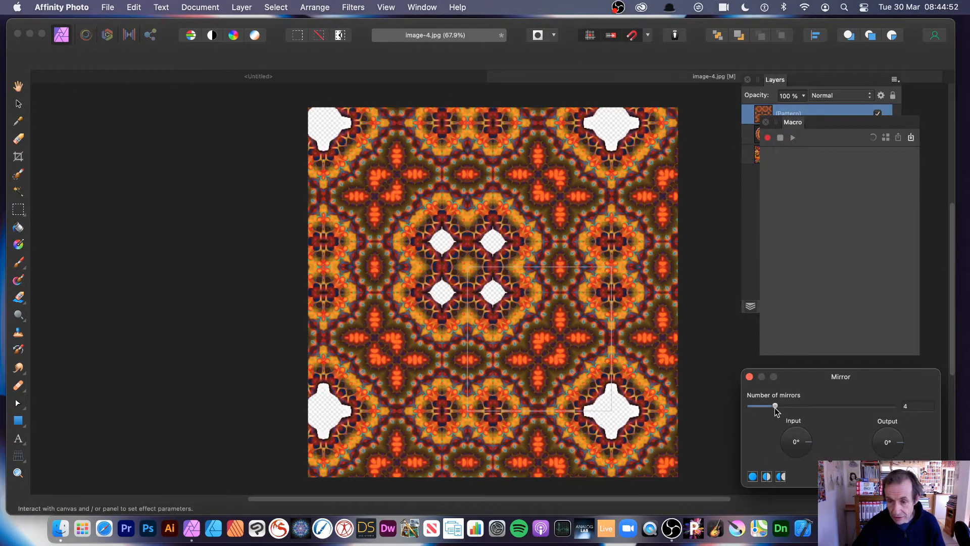
{"action": "left_click_drag", "start_coordinate": [561, 297], "coordinate": [548, 330]}
{"action": "left_click_drag", "start_coordinate": [773, 408], "coordinate": [832, 407]}
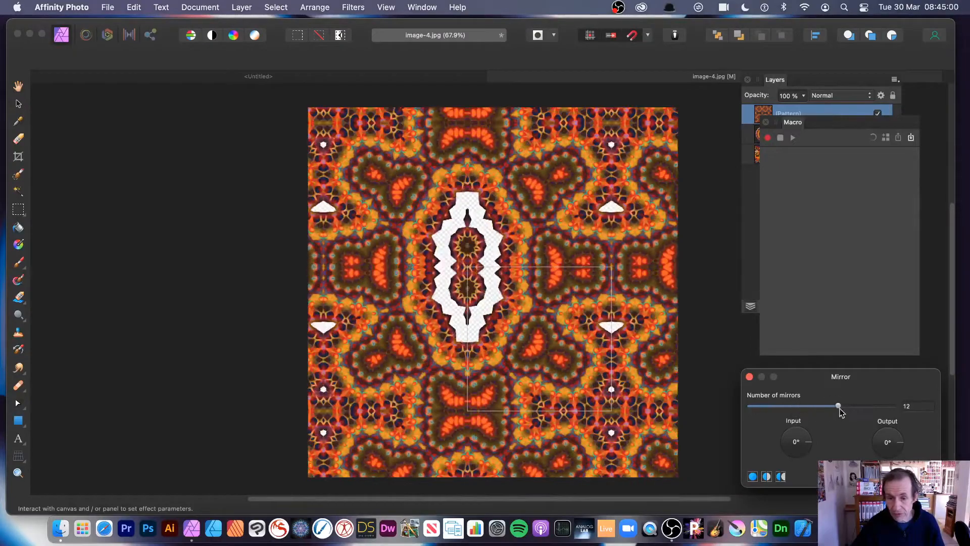
{"action": "left_click_drag", "start_coordinate": [505, 342], "coordinate": [543, 358]}
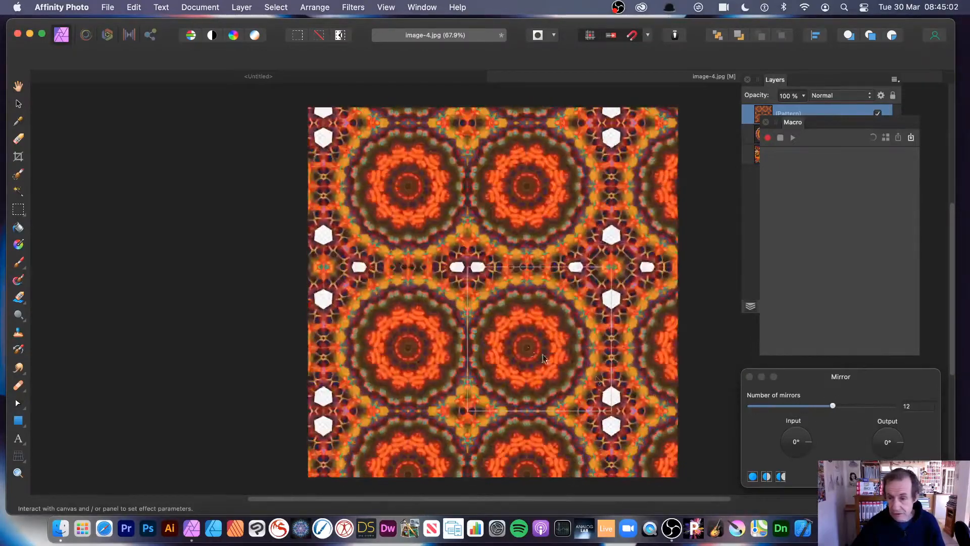
{"action": "mouse_move", "coordinate": [799, 446]}
{"action": "left_mouse_down"}
{"action": "mouse_move", "coordinate": [797, 456]}
{"action": "mouse_move", "coordinate": [805, 453]}
{"action": "left_mouse_up"}
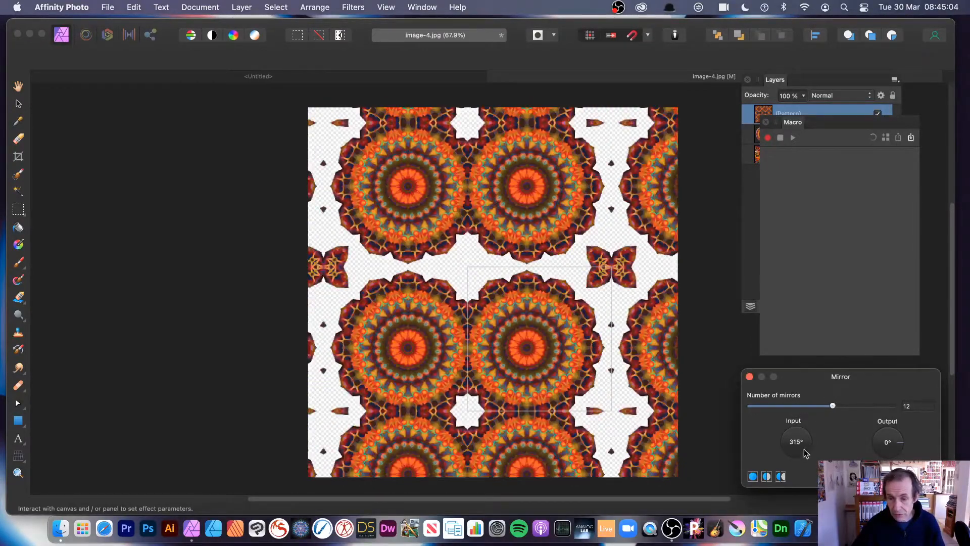
{"action": "left_click", "coordinate": [882, 476]}
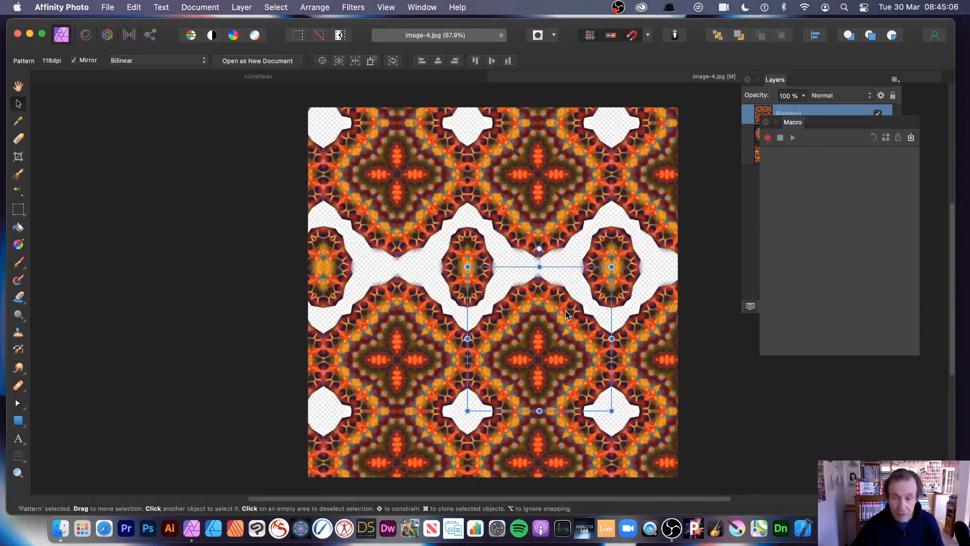
Undo all previous edits back to the original image with only its locked background layer
{"action": "key", "text": "super+z"}
{"action": "key", "text": "super+z"}
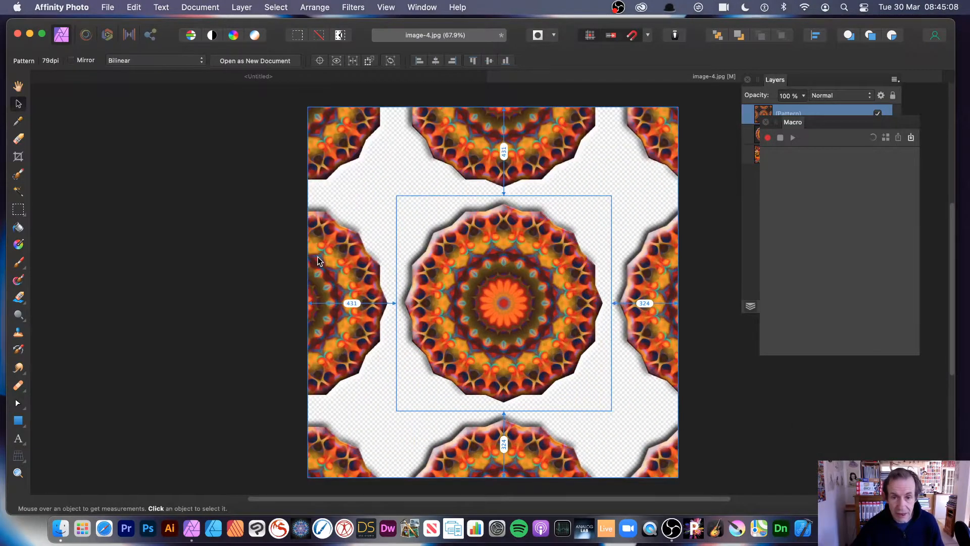
{"action": "key", "text": "super+z"}
{"action": "key", "text": "super+z"}
{"action": "key", "text": "super+z"}
{"action": "key", "text": "super+z"}
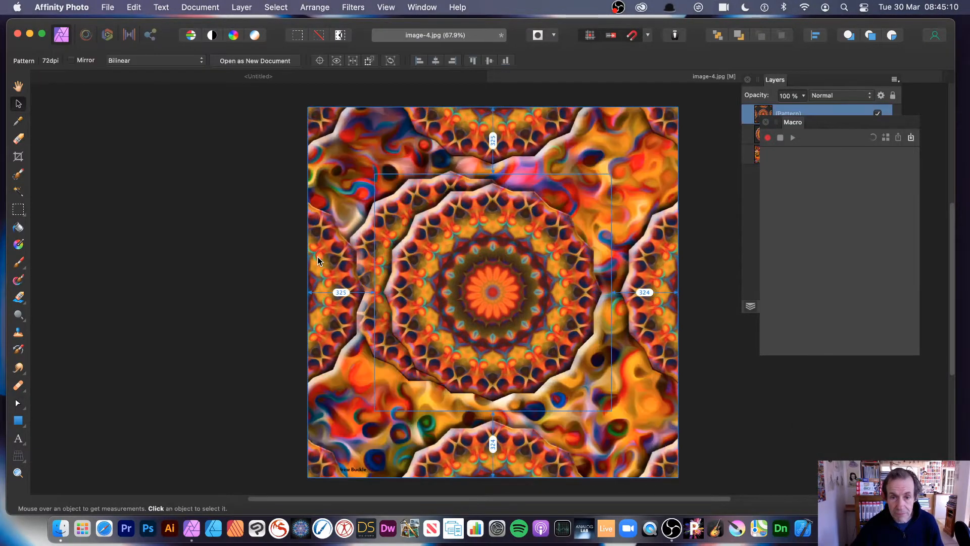
{"action": "key", "text": "super+z"}
{"action": "key", "text": "super+z"}
{"action": "key", "text": "super+z"}
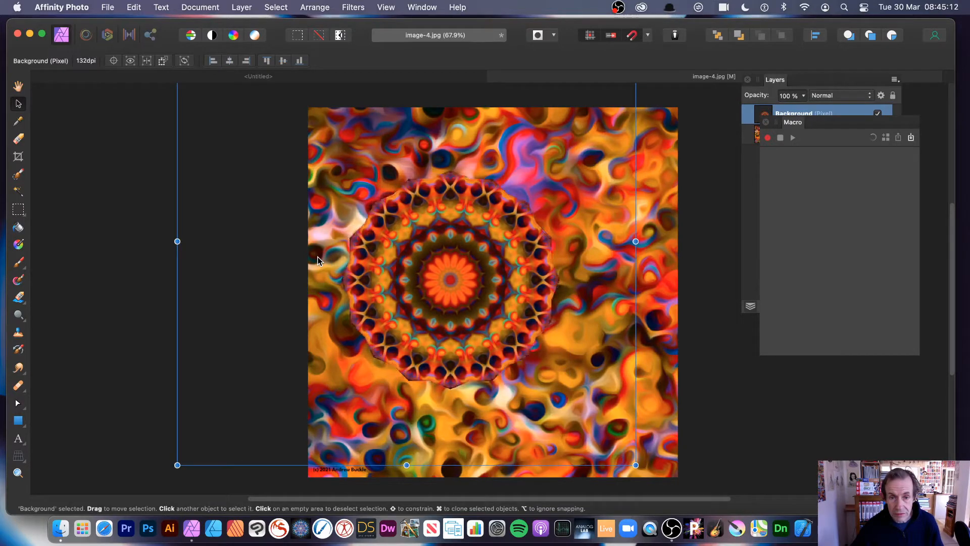
{"action": "key", "text": "super+z"}
{"action": "key", "text": "super+z"}
{"action": "key", "text": "super+z"}
{"action": "key", "text": "super+z"}
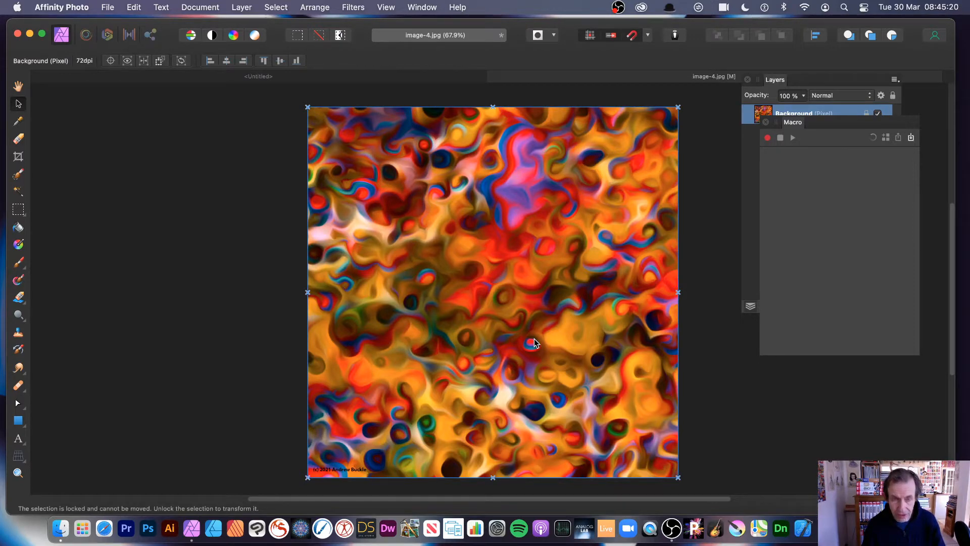
Bring the Layers panel in front of the Macro panel and look through the available studio panels
{"action": "left_click", "coordinate": [780, 83]}
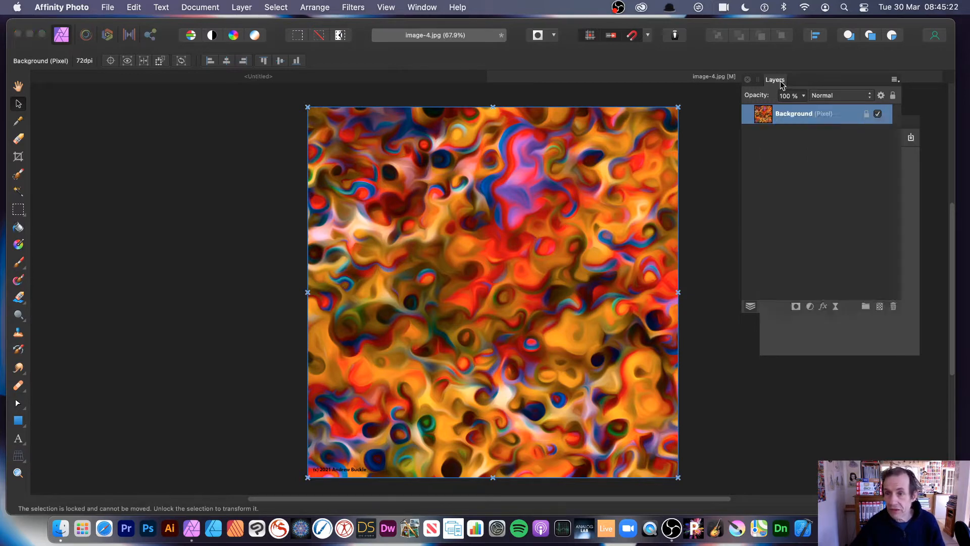
{"action": "left_click", "coordinate": [386, 7]}
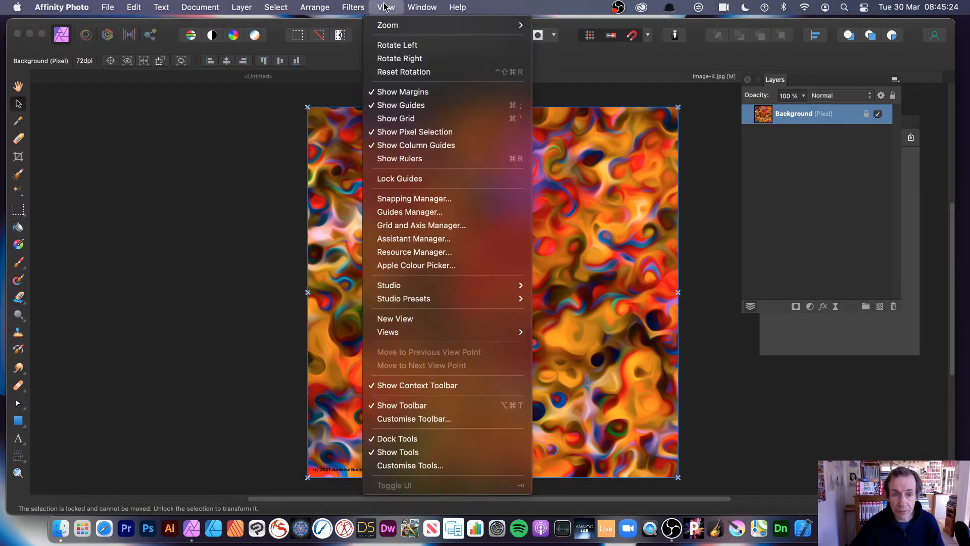
{"action": "mouse_move", "coordinate": [399, 286]}
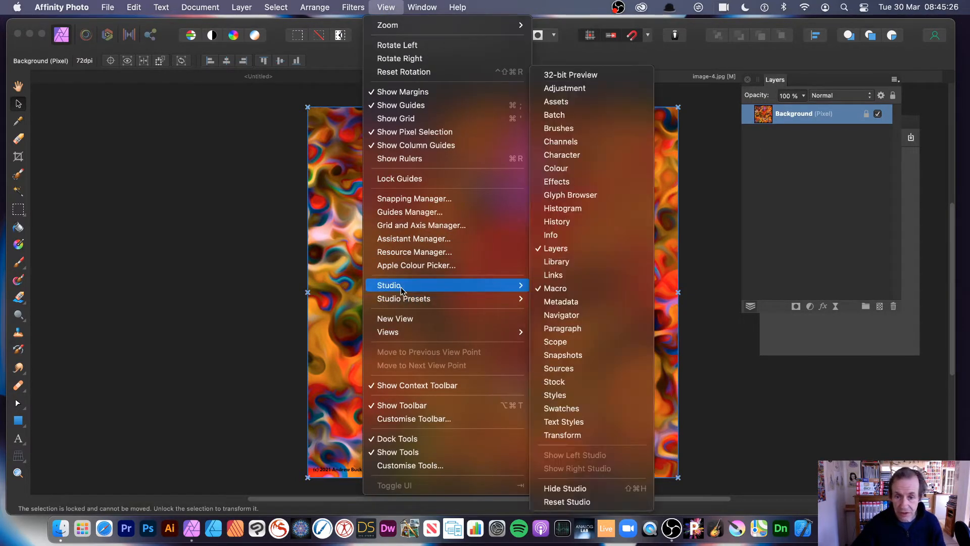
{"action": "left_click", "coordinate": [740, 254]}
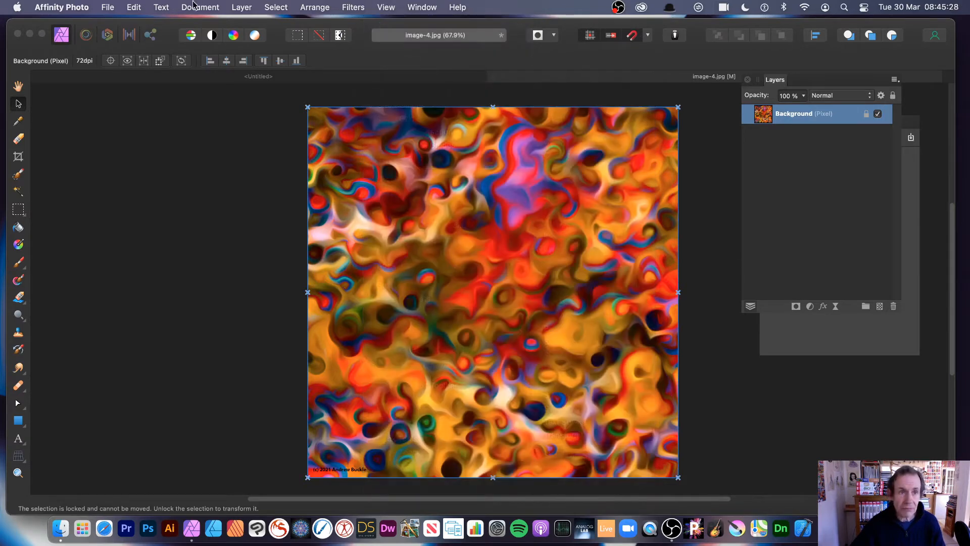
Duplicate the background layer and shrink the copy to about 125 dpi near the middle of the canvas
{"action": "left_click", "coordinate": [242, 7]}
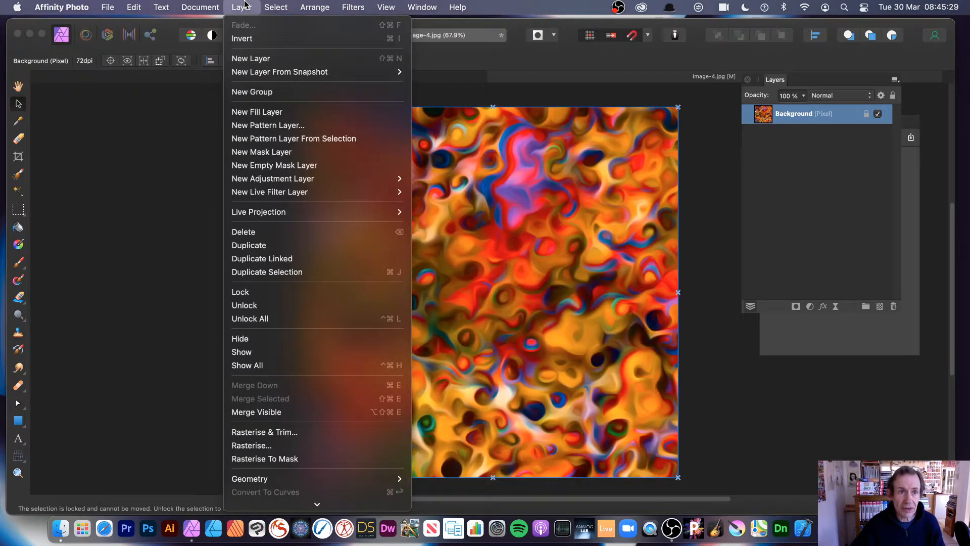
{"action": "left_click", "coordinate": [278, 245]}
{"action": "left_click_drag", "start_coordinate": [308, 107], "coordinate": [441, 239]}
{"action": "left_click_drag", "start_coordinate": [508, 331], "coordinate": [442, 255]}
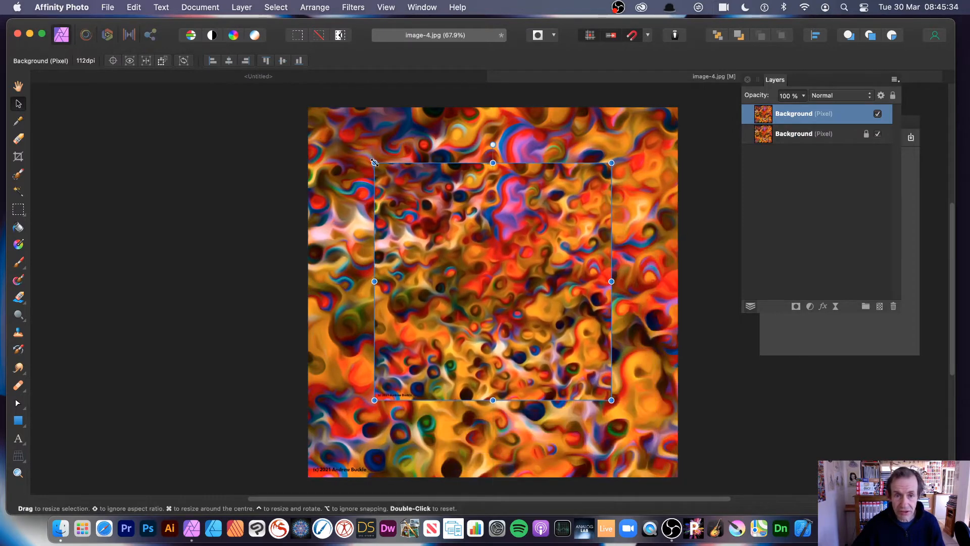
{"action": "left_click_drag", "start_coordinate": [374, 163], "coordinate": [395, 189]}
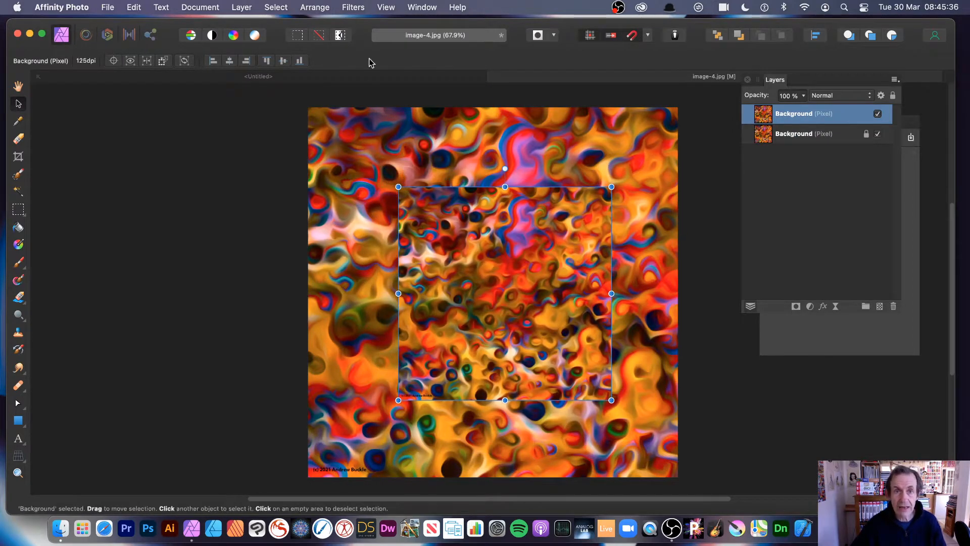
Apply a Mirror filter to the copy with 6 mirrors, 283° input angle and a raised centre, and move the mandala to the canvas centre
{"action": "left_click", "coordinate": [354, 7]}
{"action": "mouse_move", "coordinate": [362, 75]}
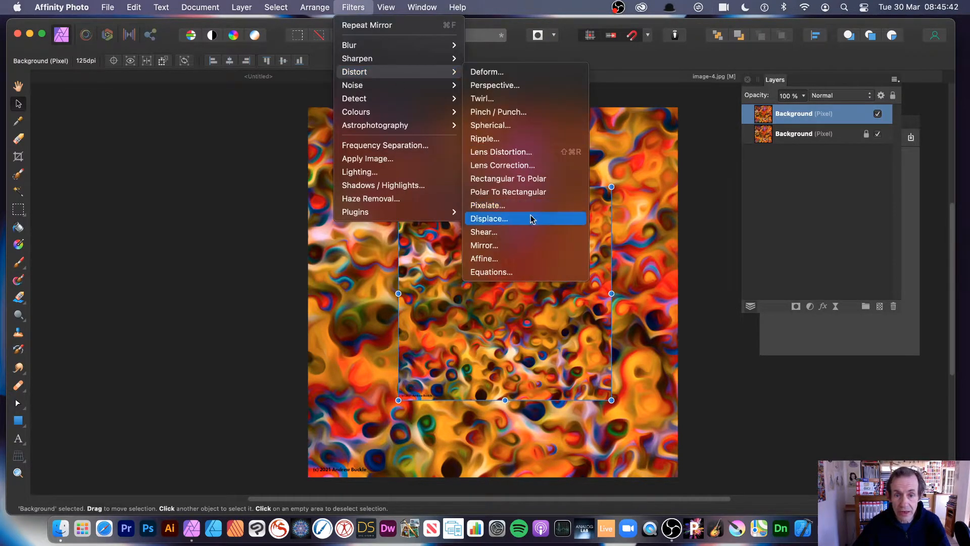
{"action": "left_click", "coordinate": [519, 247]}
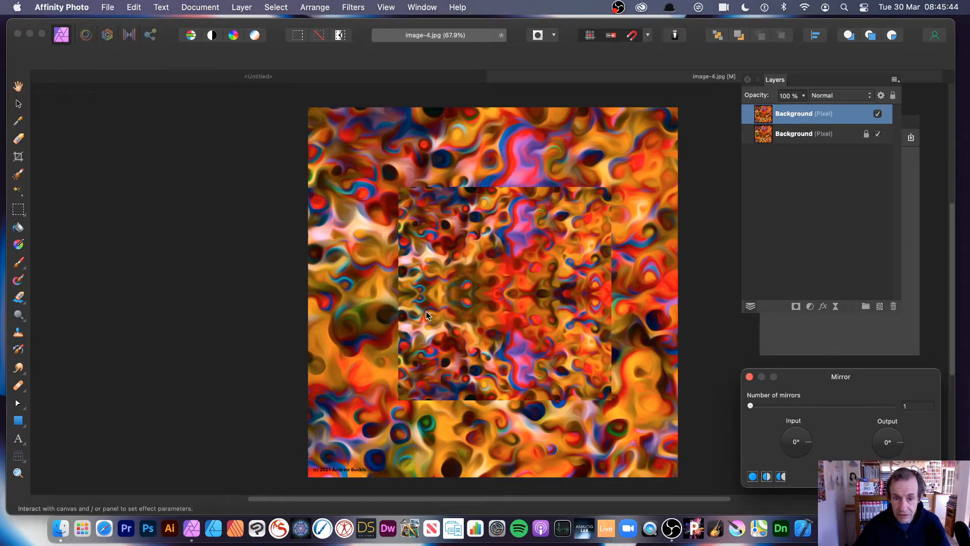
{"action": "left_click_drag", "start_coordinate": [759, 406], "coordinate": [787, 407]}
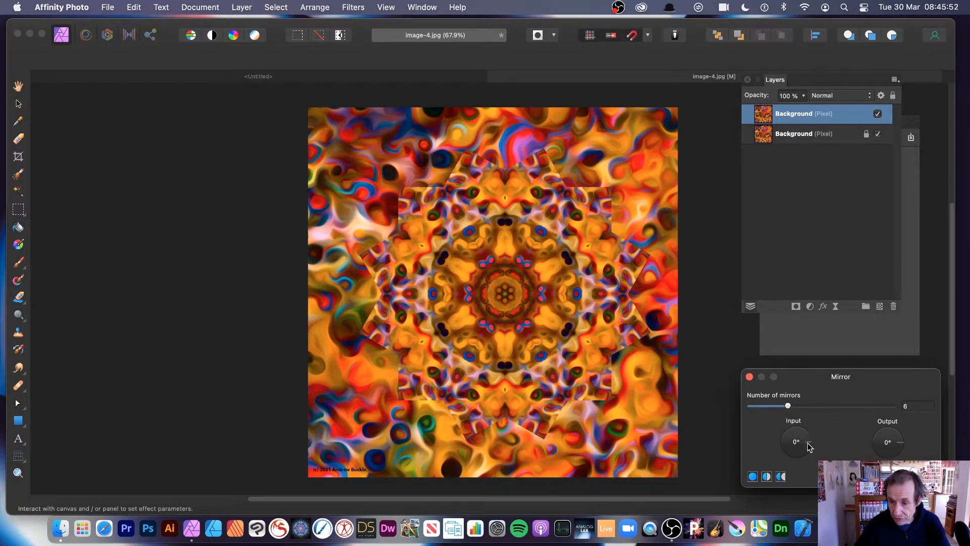
{"action": "left_click_drag", "start_coordinate": [810, 447], "coordinate": [800, 471]}
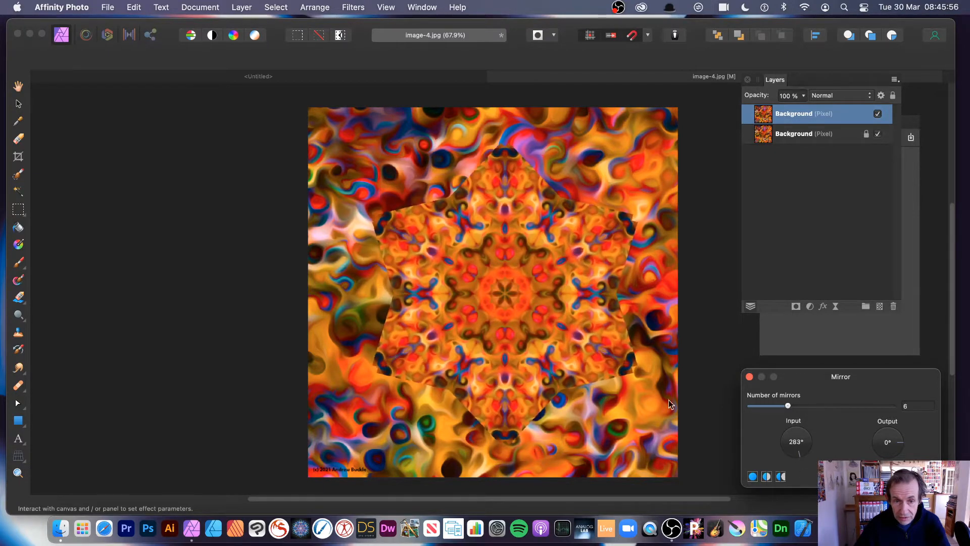
{"action": "left_click_drag", "start_coordinate": [501, 286], "coordinate": [512, 243]}
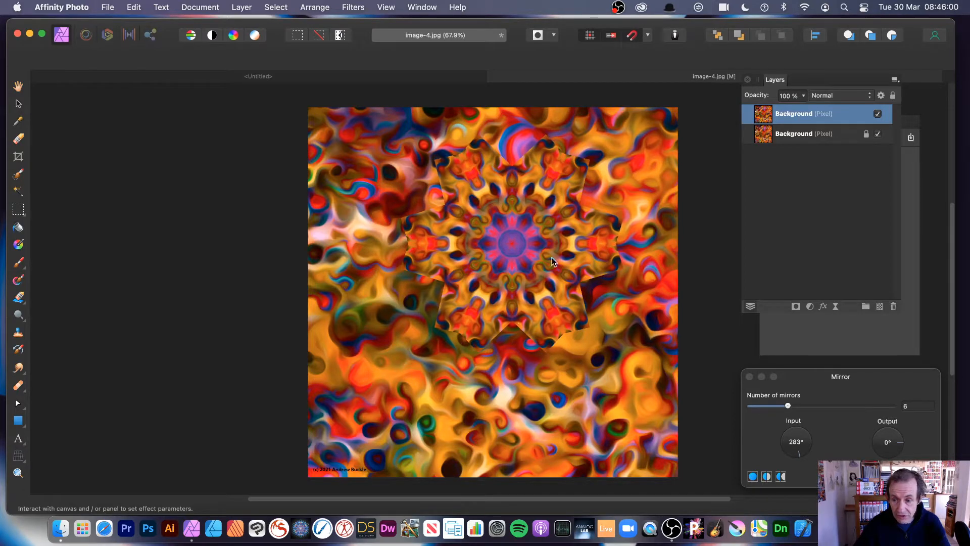
{"action": "left_click", "coordinate": [917, 476]}
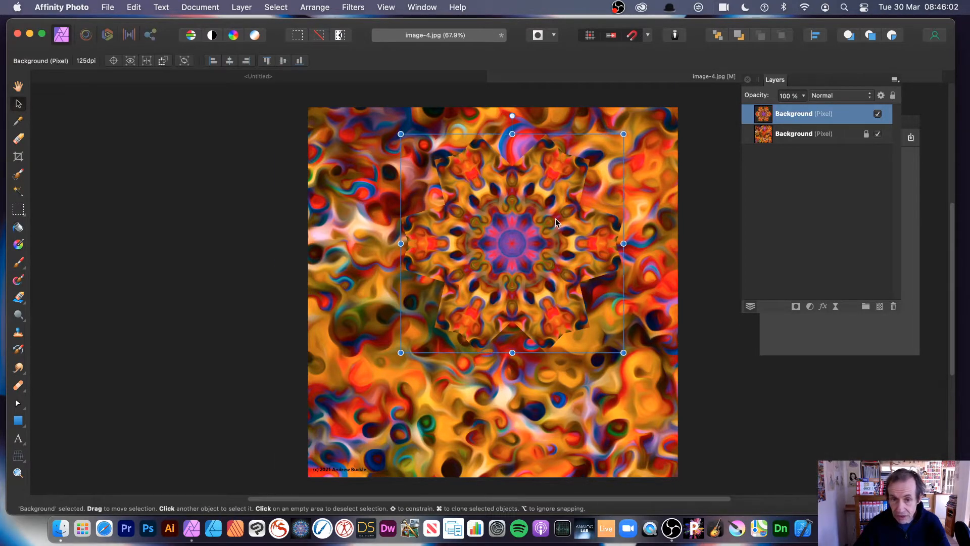
{"action": "left_click_drag", "start_coordinate": [556, 214], "coordinate": [535, 254]}
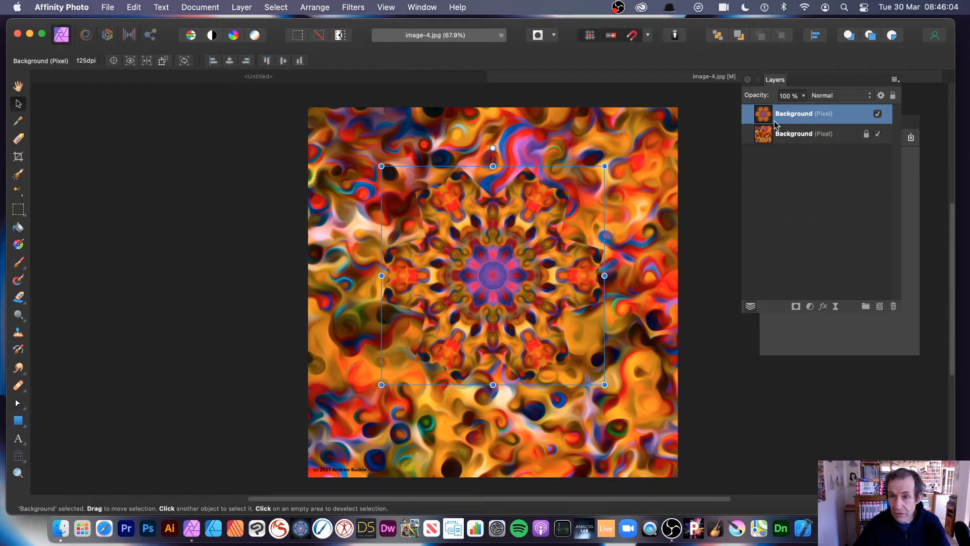
Add an Inner Bevel / Emboss to the mandala with radius 42 px, soften 0.6 px, azimuth 177.2° and elevation 20.8°
{"action": "left_click", "coordinate": [823, 306]}
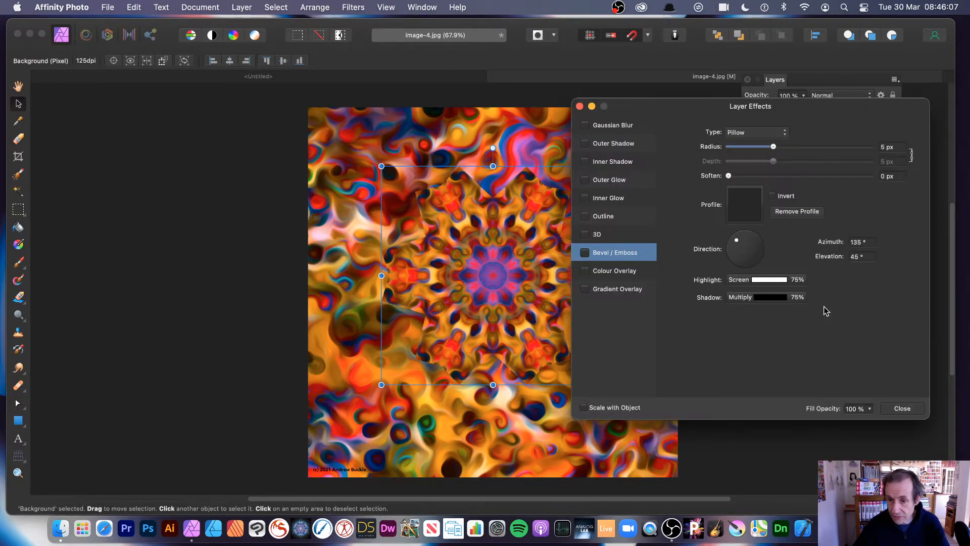
{"action": "left_click", "coordinate": [585, 253]}
{"action": "left_click_drag", "start_coordinate": [773, 146], "coordinate": [821, 148]}
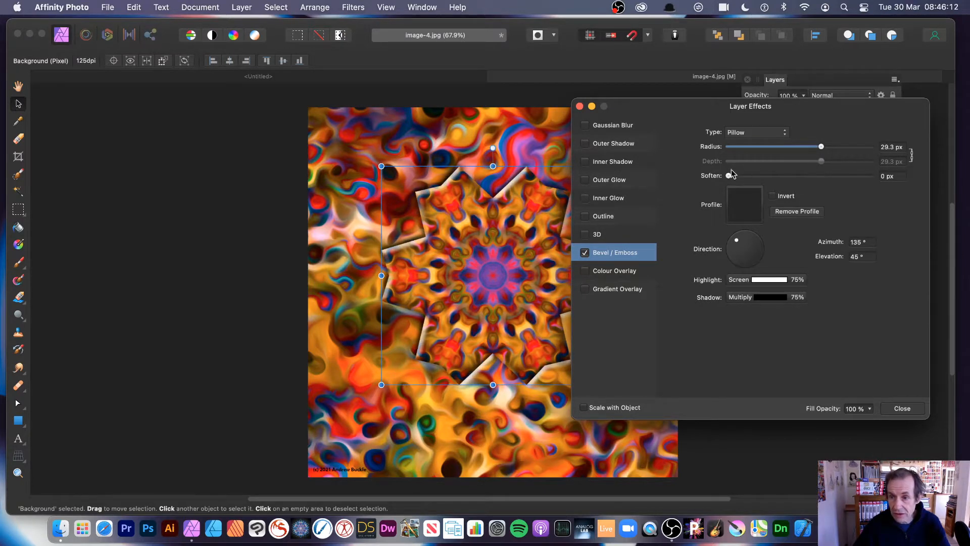
{"action": "left_click_drag", "start_coordinate": [729, 175], "coordinate": [739, 176]}
{"action": "mouse_move", "coordinate": [736, 240]}
{"action": "left_mouse_down"}
{"action": "mouse_move", "coordinate": [739, 252]}
{"action": "mouse_move", "coordinate": [729, 248]}
{"action": "left_mouse_up"}
{"action": "left_click", "coordinate": [742, 133]}
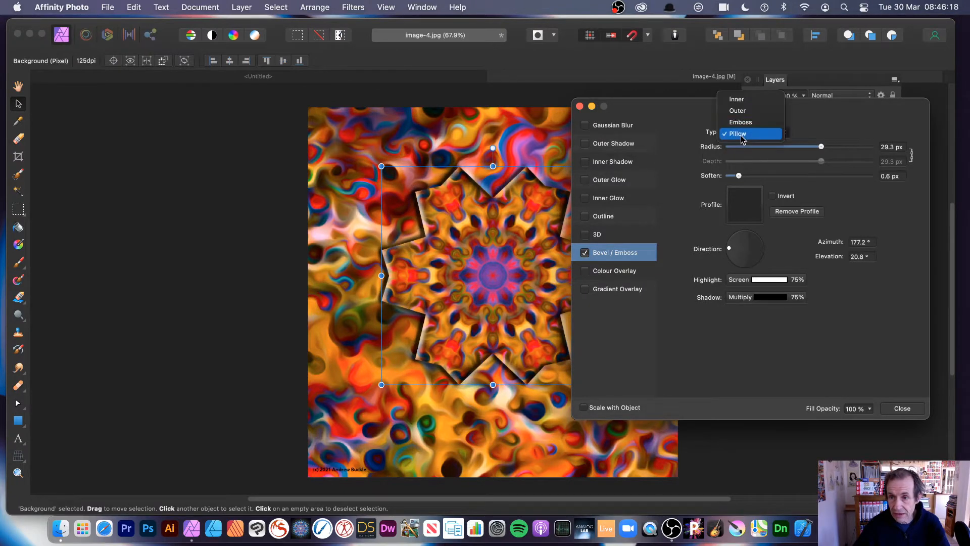
{"action": "left_click", "coordinate": [743, 99]}
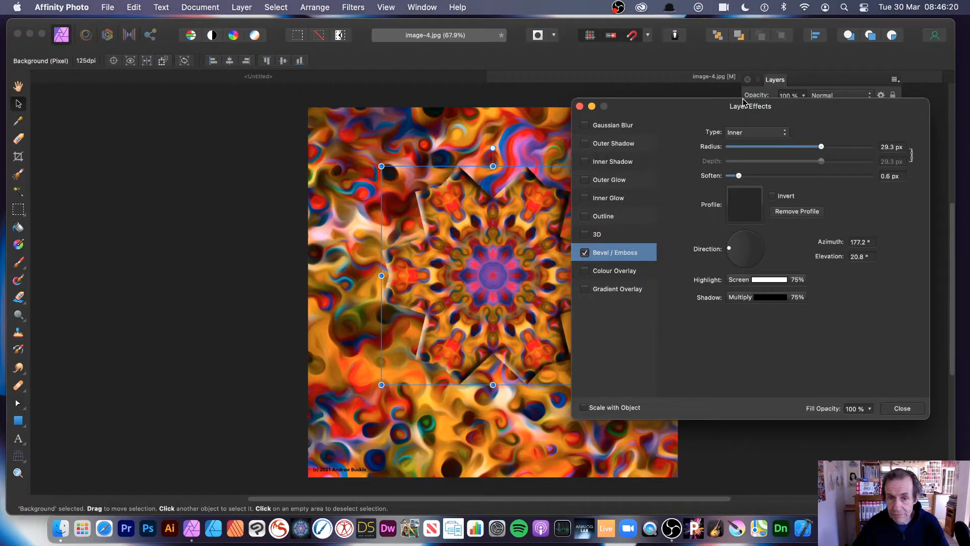
{"action": "left_click_drag", "start_coordinate": [821, 147], "coordinate": [842, 153]}
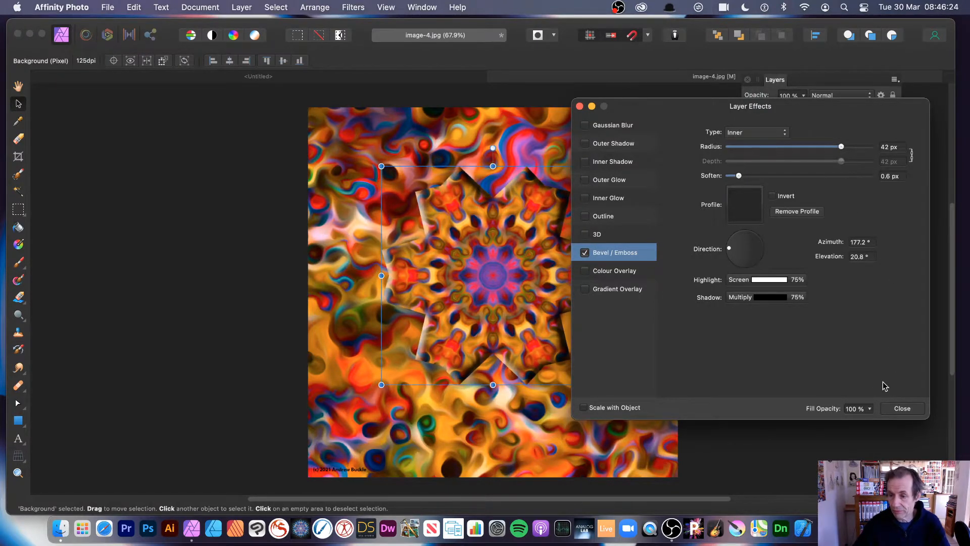
{"action": "left_click", "coordinate": [902, 408]}
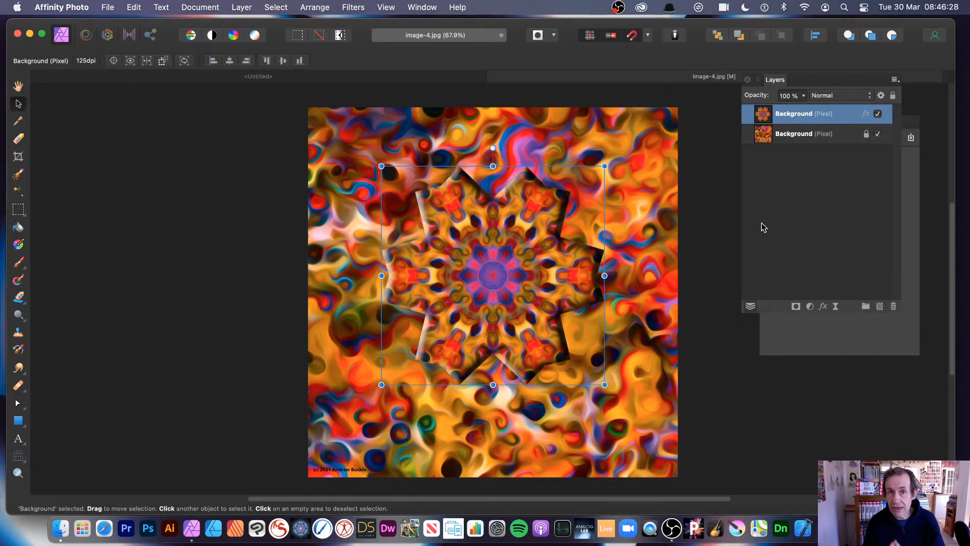
Rasterise the mandala layer without preserving its layer FX and hide the original background layer
{"action": "left_click", "coordinate": [242, 7]}
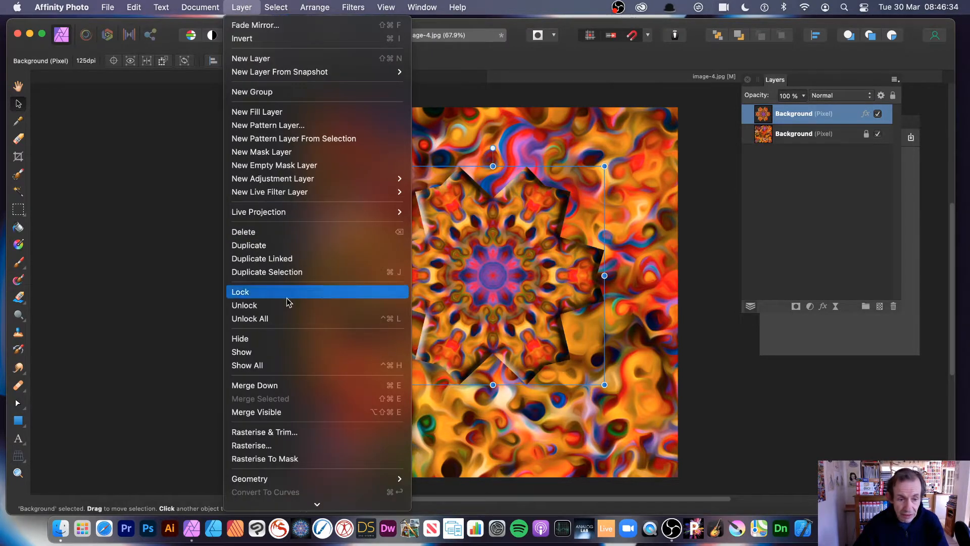
{"action": "left_click", "coordinate": [287, 446]}
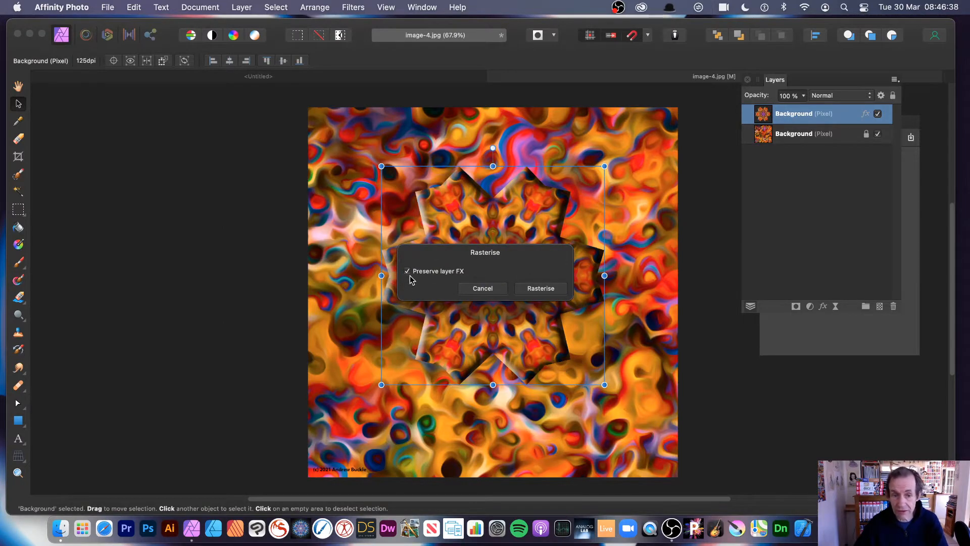
{"action": "left_click", "coordinate": [538, 293]}
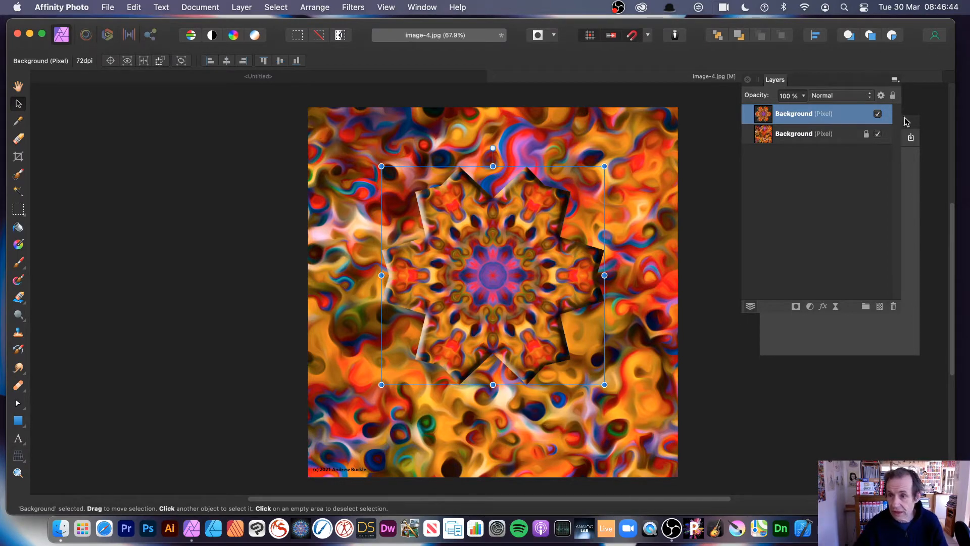
{"action": "left_click", "coordinate": [878, 134]}
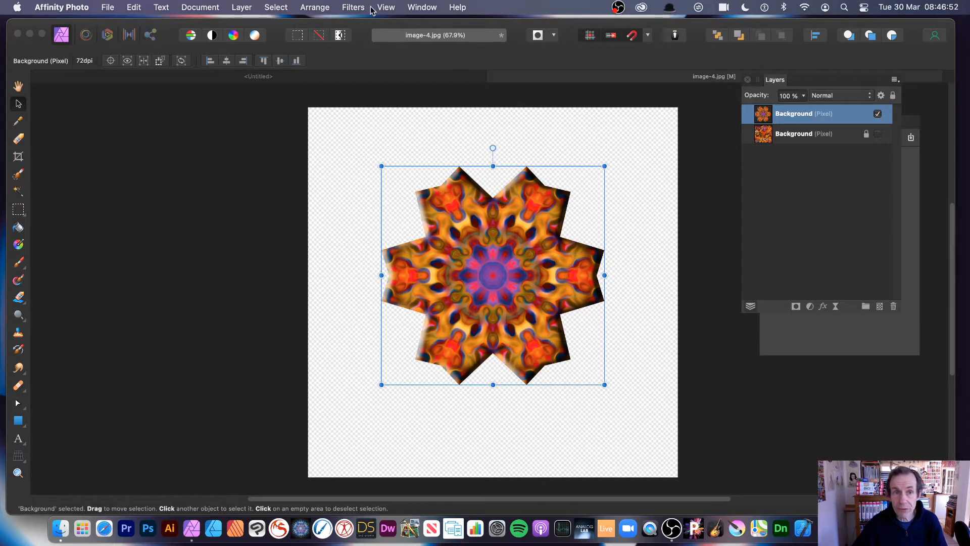
Apply a Mirror filter to the mandala with 9 mirrors, 270° input angle and a shifted centre, and move the result towards the canvas centre
{"action": "left_click", "coordinate": [353, 8]}
{"action": "mouse_move", "coordinate": [370, 73]}
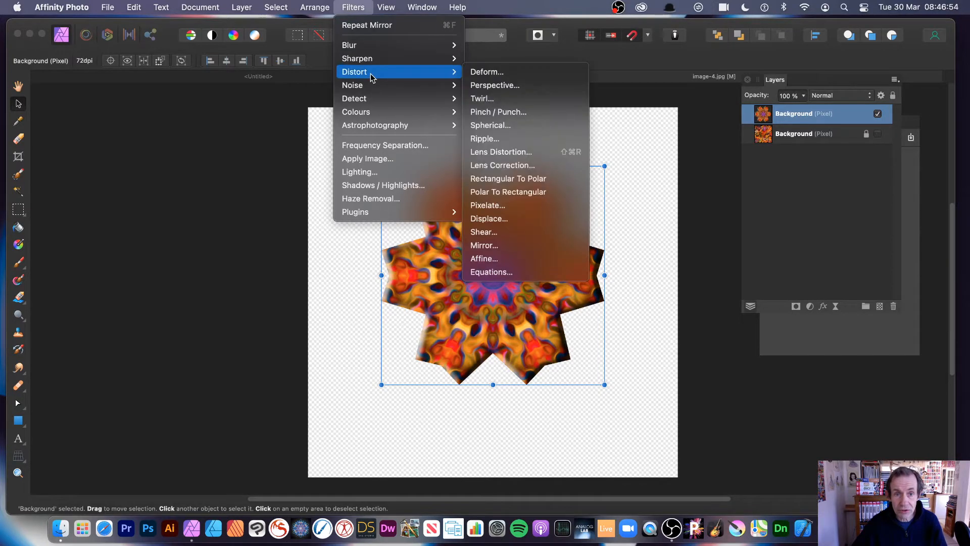
{"action": "left_click", "coordinate": [524, 249]}
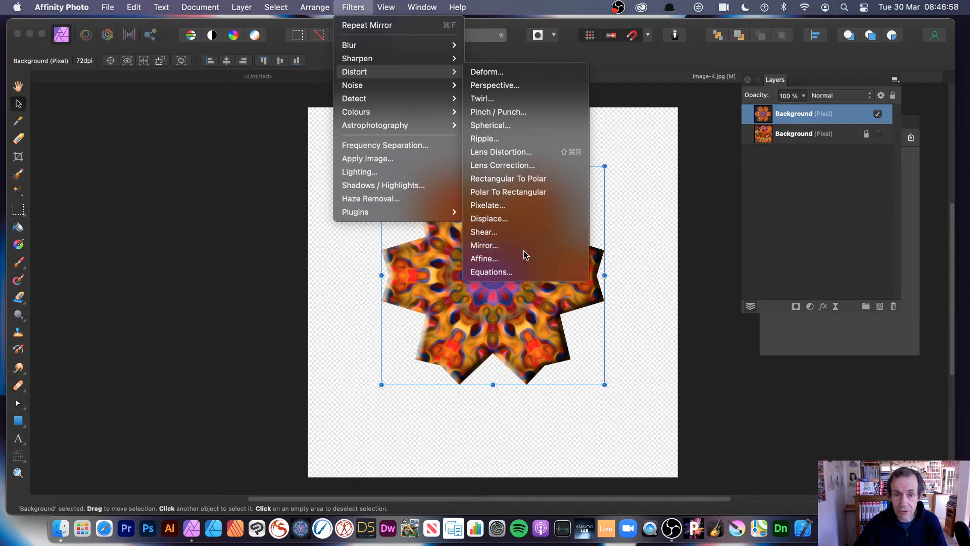
{"action": "left_click_drag", "start_coordinate": [708, 292], "coordinate": [670, 239]}
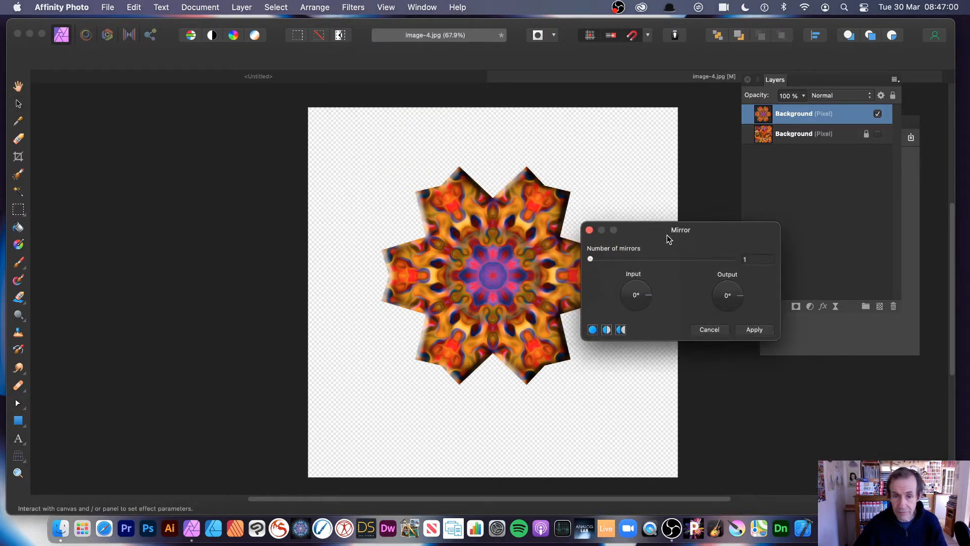
{"action": "left_click_drag", "start_coordinate": [525, 273], "coordinate": [472, 263]}
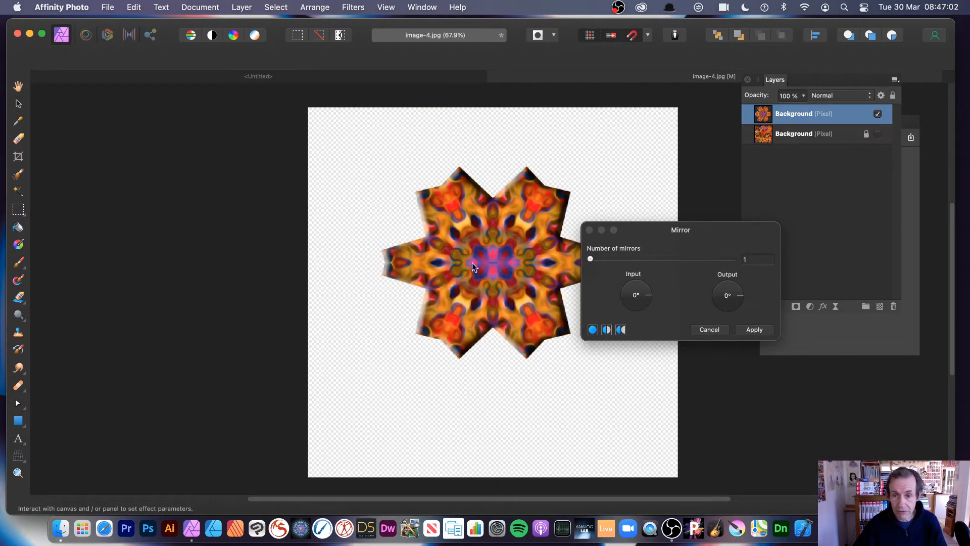
{"action": "left_click_drag", "start_coordinate": [590, 259], "coordinate": [650, 259]}
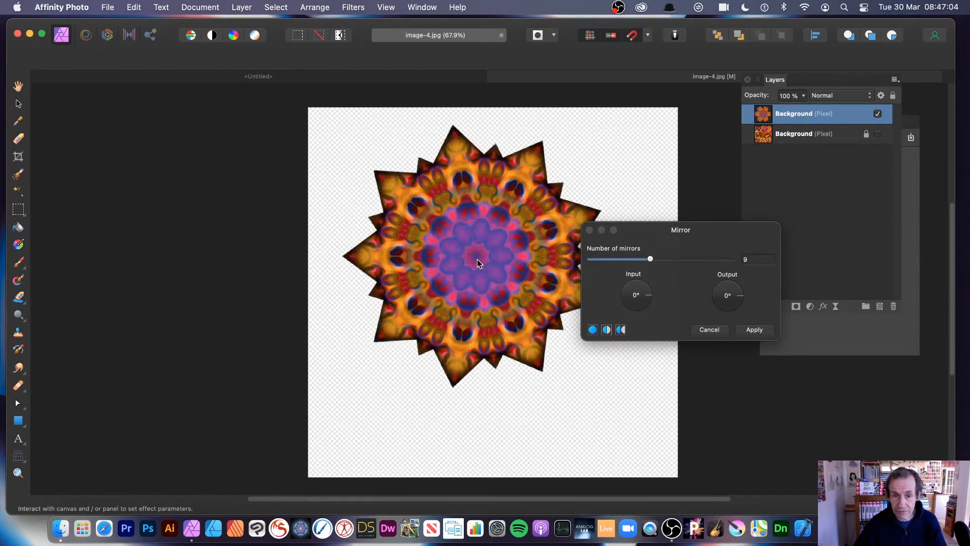
{"action": "mouse_move", "coordinate": [477, 259]}
{"action": "left_mouse_down"}
{"action": "mouse_move", "coordinate": [486, 324]}
{"action": "mouse_move", "coordinate": [445, 237]}
{"action": "mouse_move", "coordinate": [453, 230]}
{"action": "mouse_move", "coordinate": [492, 287]}
{"action": "mouse_move", "coordinate": [459, 247]}
{"action": "mouse_move", "coordinate": [495, 258]}
{"action": "mouse_move", "coordinate": [545, 240]}
{"action": "mouse_move", "coordinate": [510, 242]}
{"action": "mouse_move", "coordinate": [483, 260]}
{"action": "left_mouse_up"}
{"action": "left_click_drag", "start_coordinate": [650, 293], "coordinate": [636, 323]}
{"action": "mouse_move", "coordinate": [469, 266]}
{"action": "left_mouse_down"}
{"action": "mouse_move", "coordinate": [472, 277]}
{"action": "mouse_move", "coordinate": [459, 280]}
{"action": "left_mouse_up"}
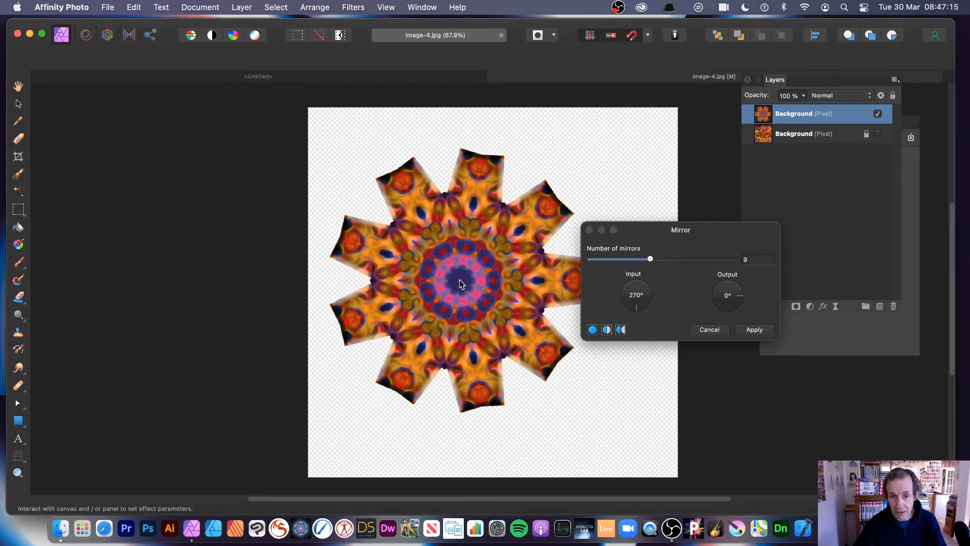
{"action": "left_click", "coordinate": [759, 330]}
{"action": "mouse_move", "coordinate": [459, 217]}
{"action": "left_mouse_down"}
{"action": "mouse_move", "coordinate": [513, 217]}
{"action": "mouse_move", "coordinate": [474, 225]}
{"action": "left_mouse_up"}
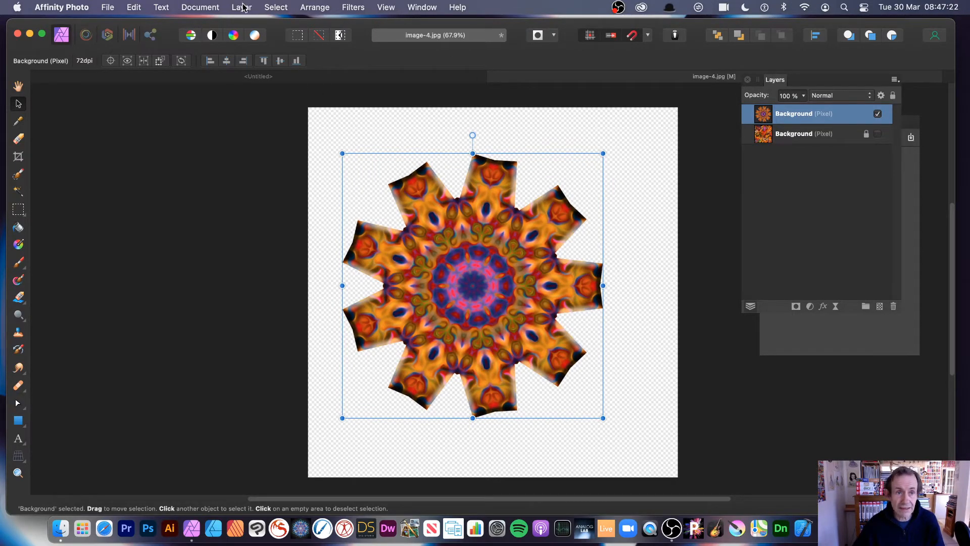
Create a pattern layer from the mandala, scale its tile down to about 117 dpi, and hide the source mandala layer
{"action": "left_click", "coordinate": [242, 7]}
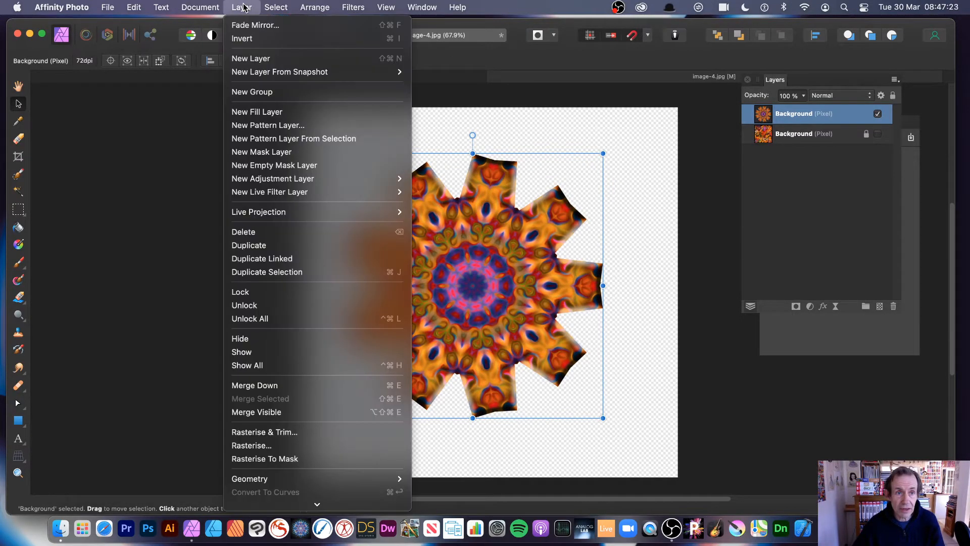
{"action": "left_click", "coordinate": [268, 139]}
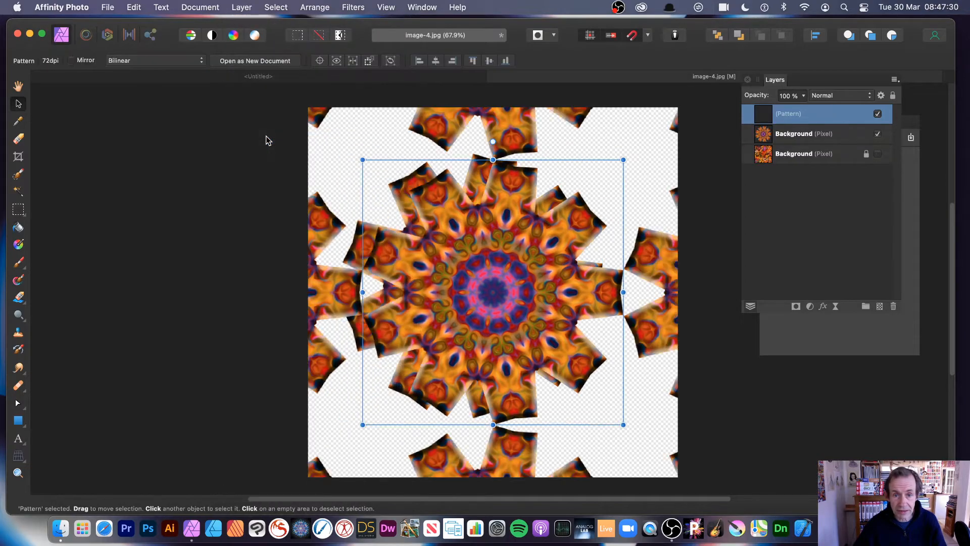
{"action": "left_click_drag", "start_coordinate": [364, 159], "coordinate": [450, 279]}
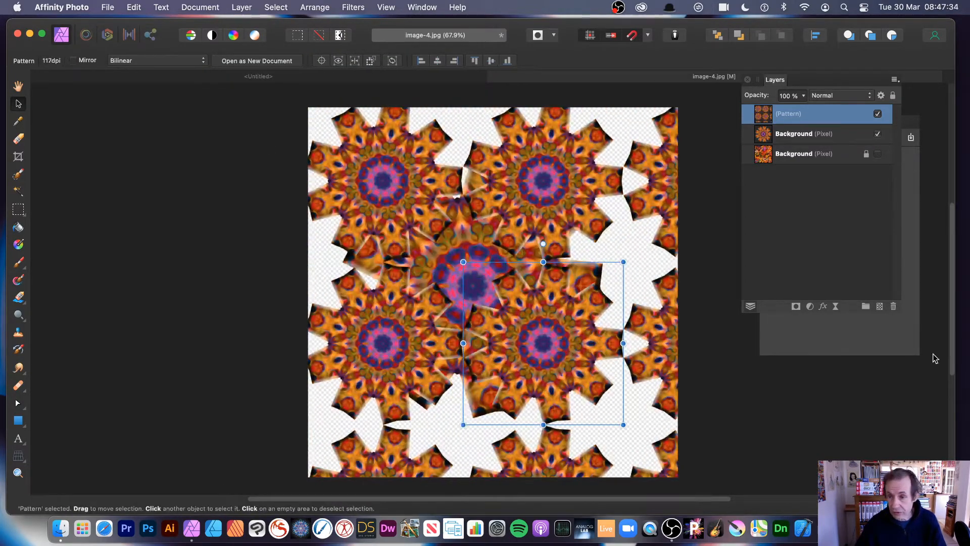
{"action": "left_click", "coordinate": [882, 137]}
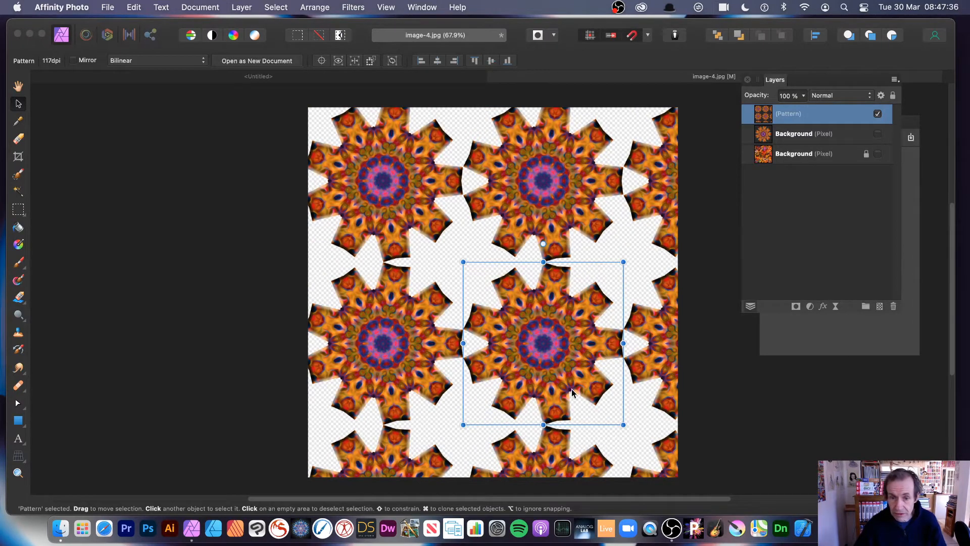
Reposition the pattern tile and shrink it further to about 173 dpi, giving roughly three repeats across the canvas
{"action": "left_click_drag", "start_coordinate": [566, 345], "coordinate": [492, 255]}
{"action": "left_click_drag", "start_coordinate": [388, 172], "coordinate": [436, 487]}
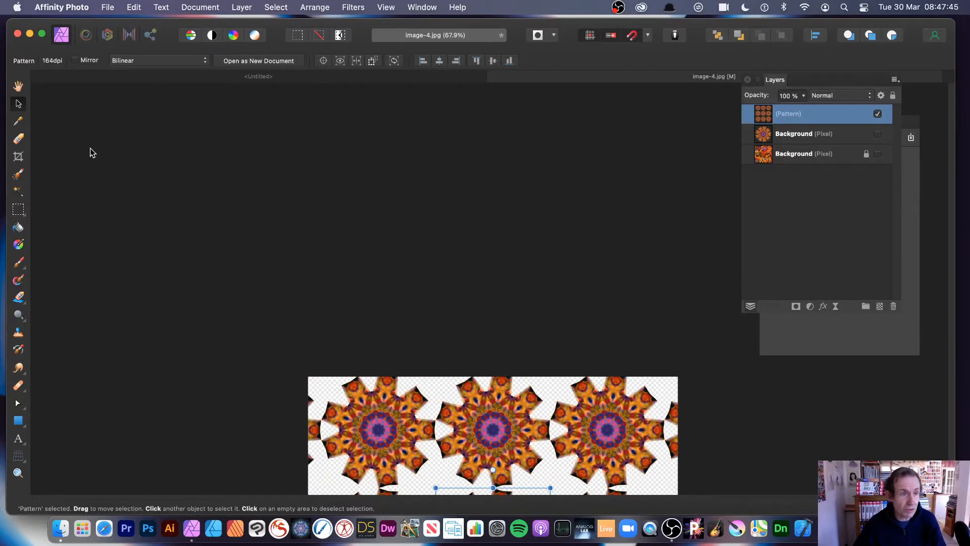
{"action": "left_click", "coordinate": [18, 86]}
{"action": "left_click_drag", "start_coordinate": [452, 382], "coordinate": [388, 90]}
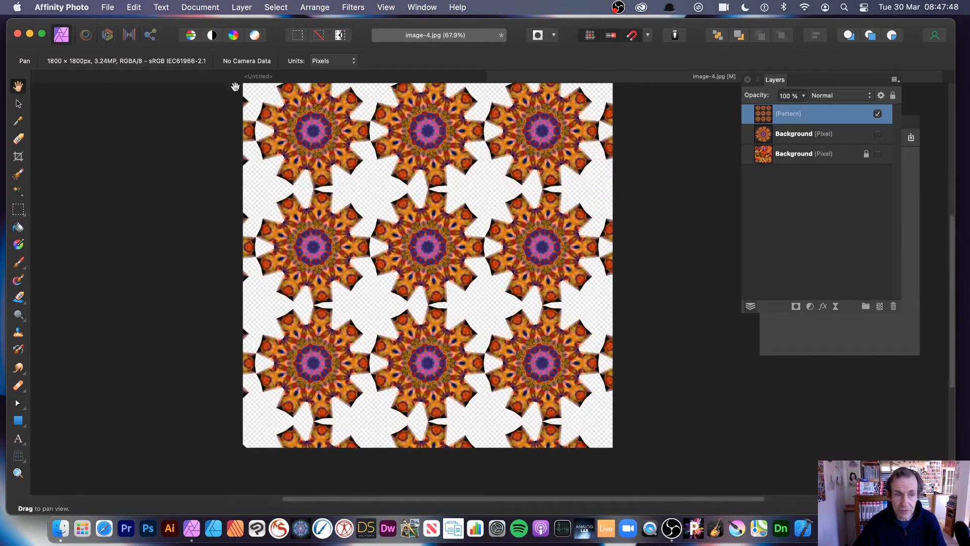
{"action": "left_click", "coordinate": [19, 104]}
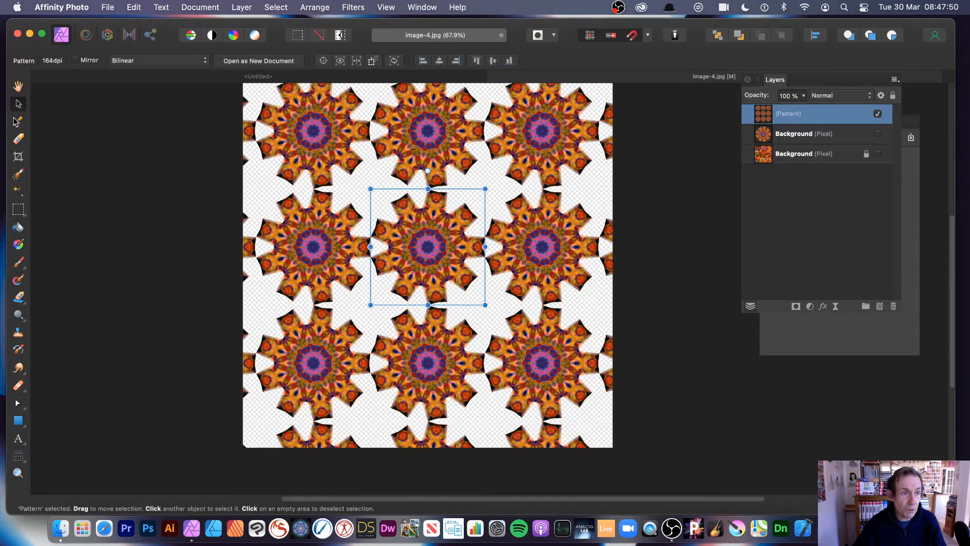
{"action": "left_click_drag", "start_coordinate": [375, 189], "coordinate": [376, 195]}
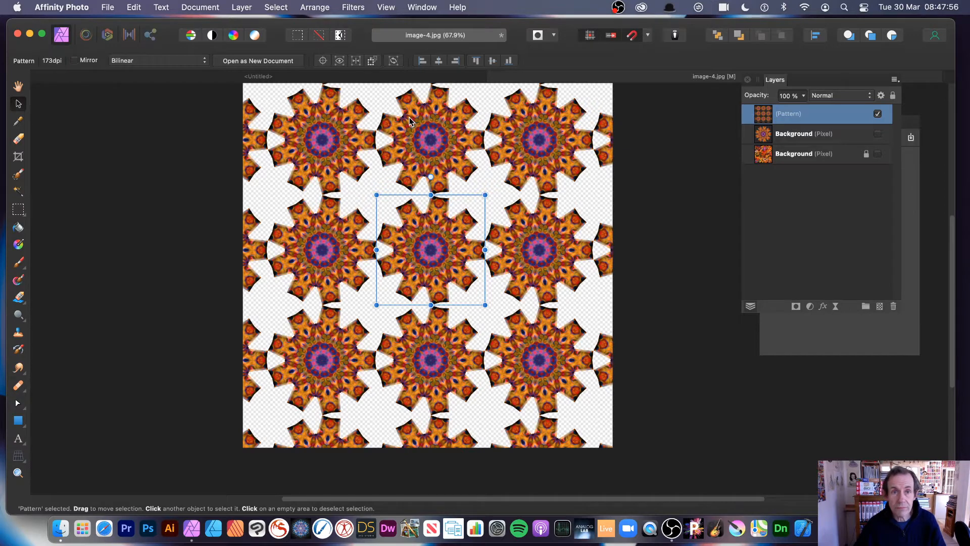
{"action": "left_click", "coordinate": [349, 7]}
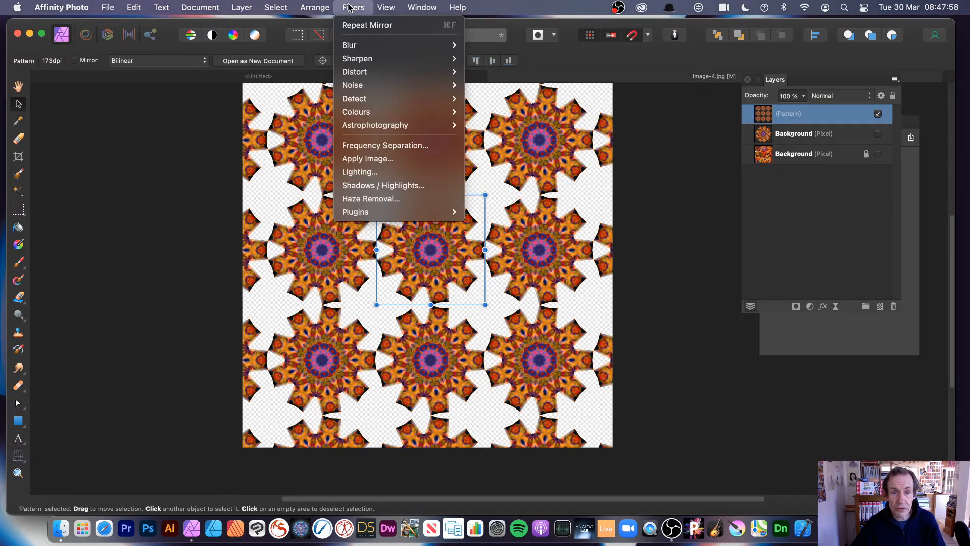
{"action": "mouse_move", "coordinate": [356, 71]}
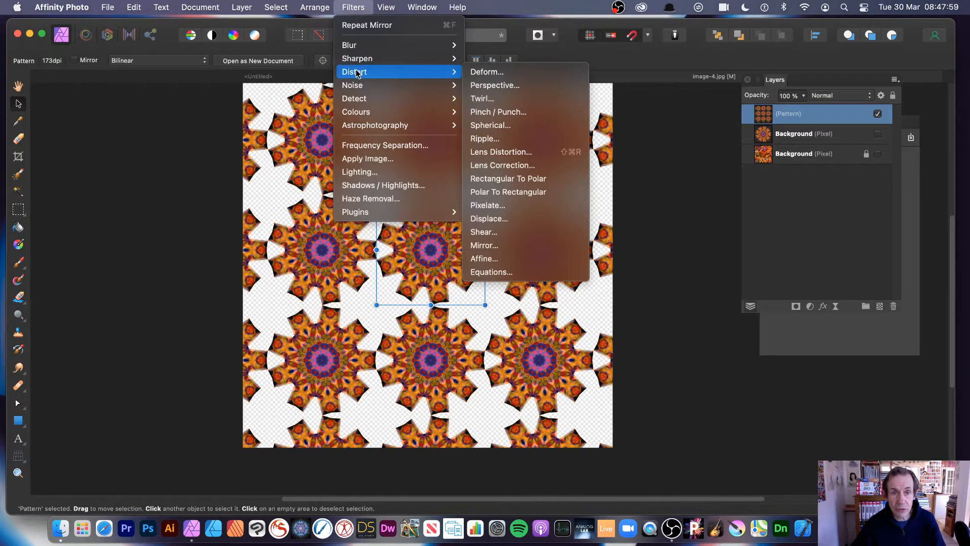
{"action": "left_click", "coordinate": [523, 246]}
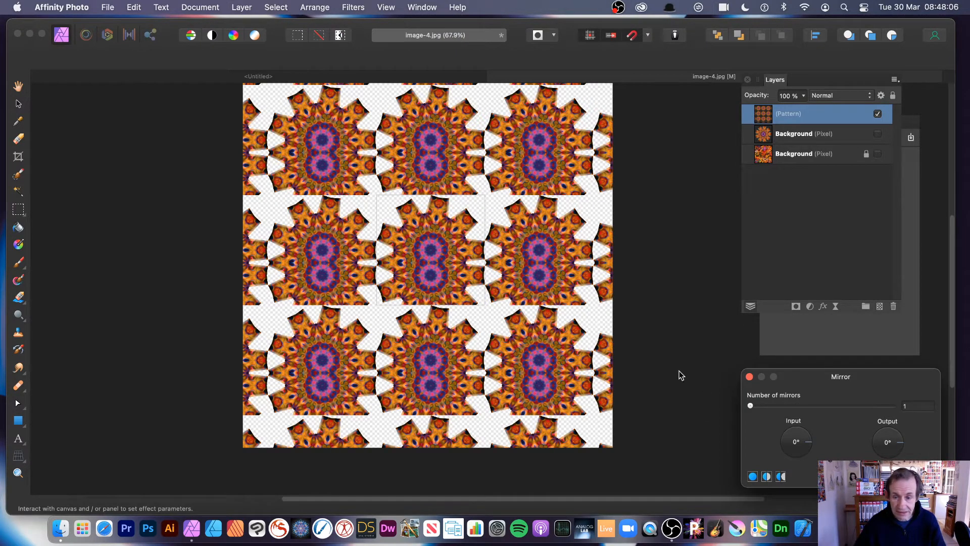
{"action": "left_click", "coordinate": [877, 476]}
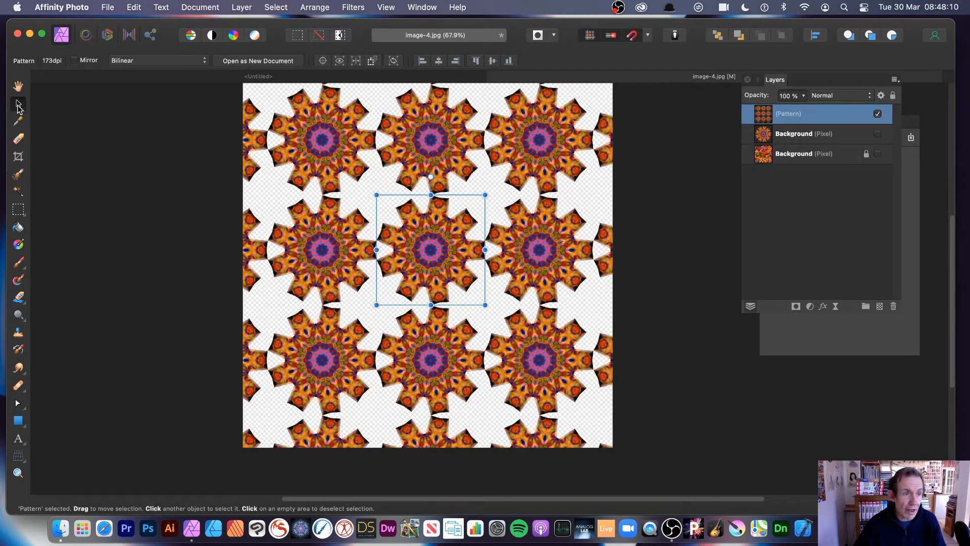
Turn on mirrored tiling for the pattern layer and start a Mirror filter on it with 11 mirrors
{"action": "left_click", "coordinate": [74, 60]}
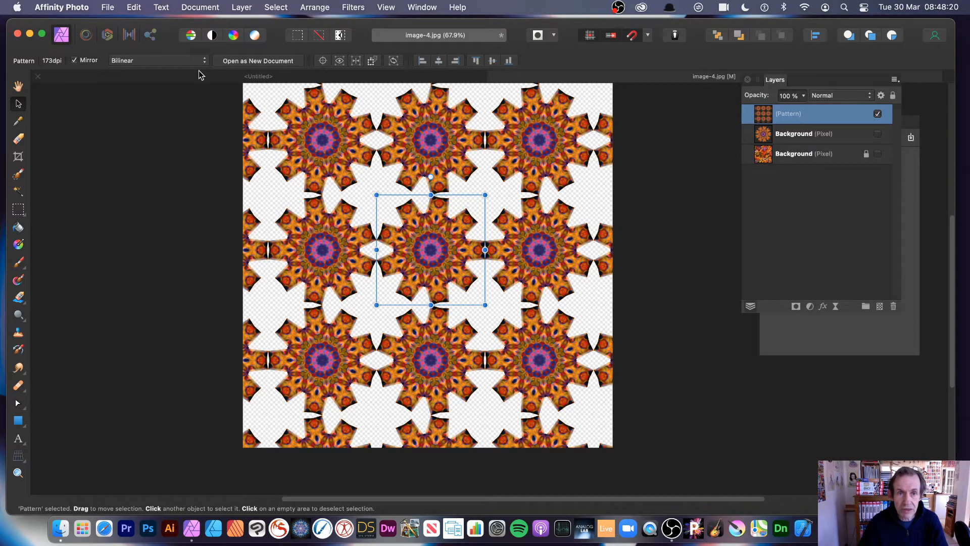
{"action": "left_click", "coordinate": [355, 7]}
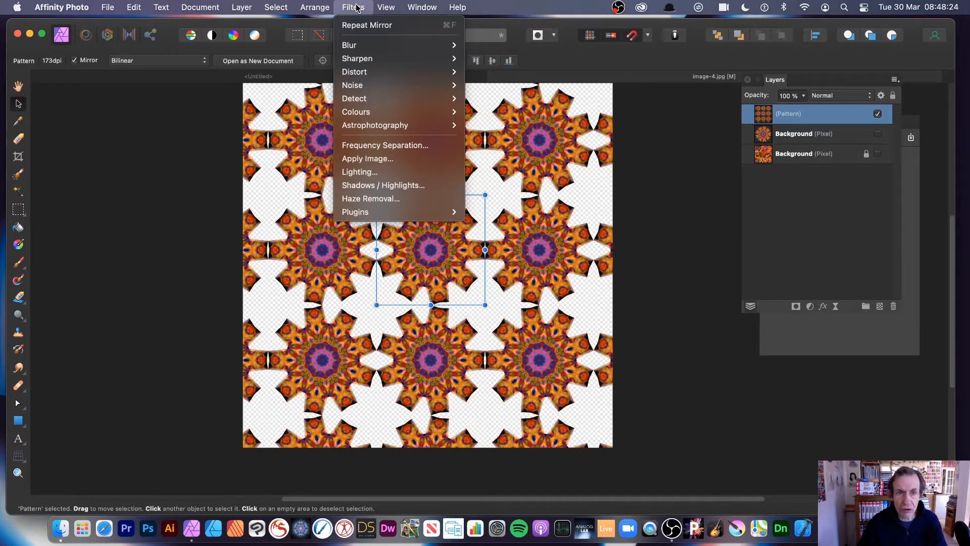
{"action": "mouse_move", "coordinate": [353, 72]}
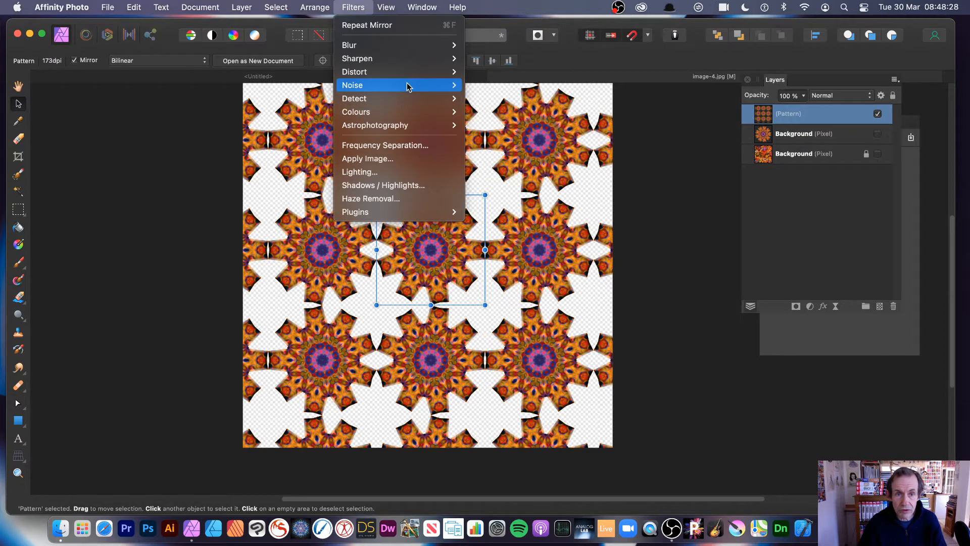
{"action": "mouse_move", "coordinate": [409, 77]}
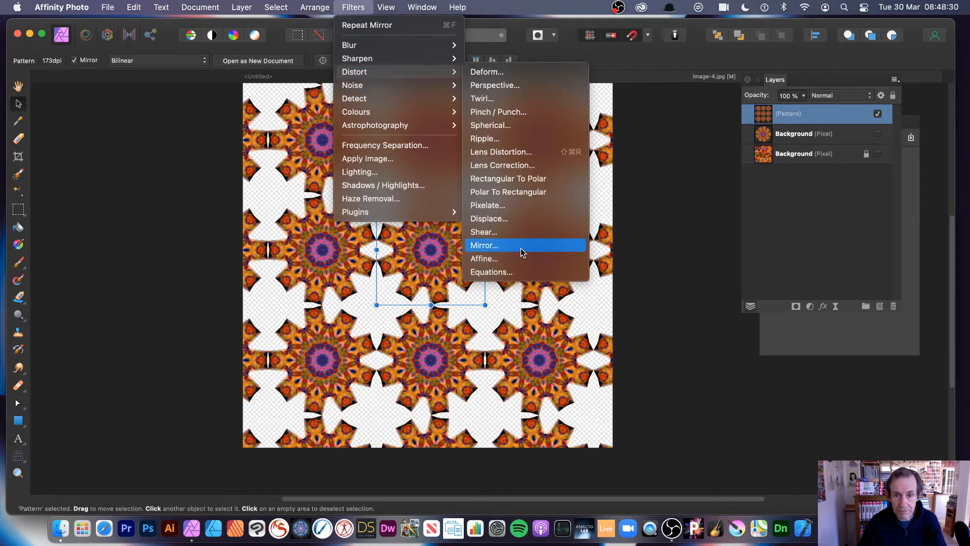
{"action": "left_click", "coordinate": [520, 246]}
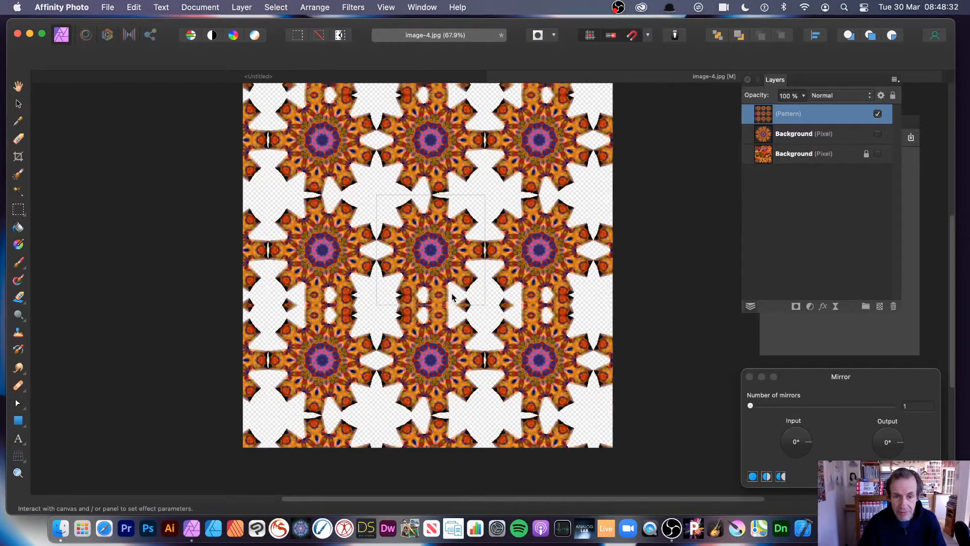
{"action": "left_click_drag", "start_coordinate": [452, 293], "coordinate": [445, 261]}
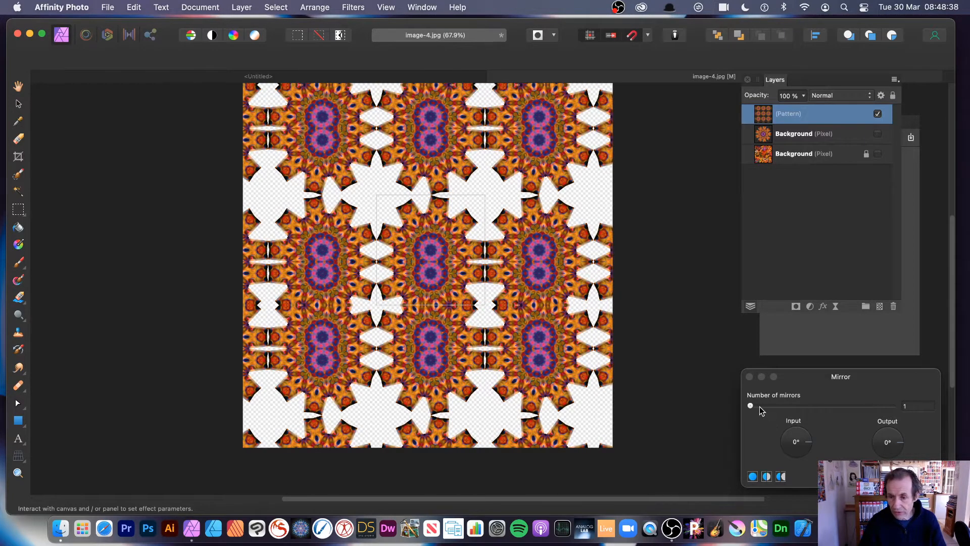
{"action": "left_click_drag", "start_coordinate": [759, 406], "coordinate": [825, 408]}
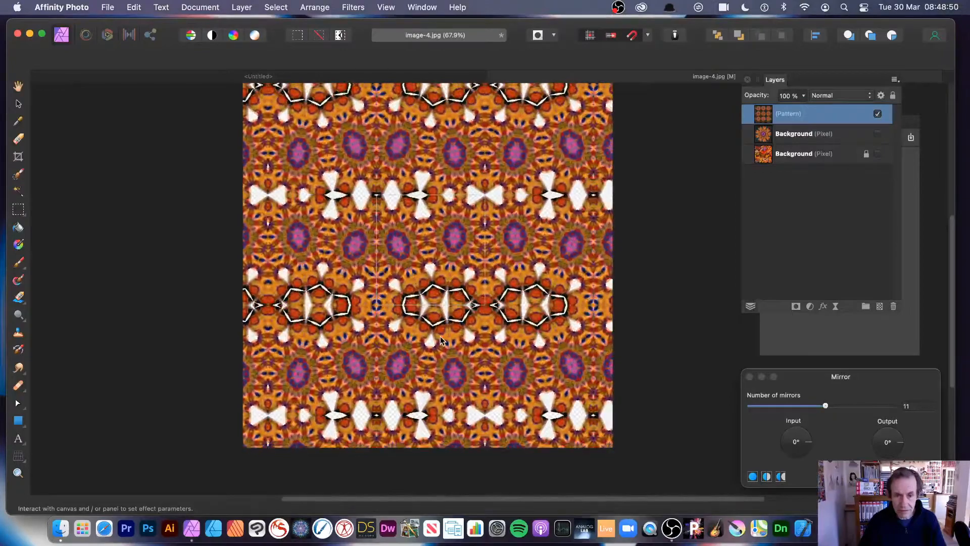
Set the Mirror filter's input angle to 164° and output angle to 207°, place its centre near the tile's left edge, and apply it
{"action": "left_click_drag", "start_coordinate": [439, 337], "coordinate": [433, 329]}
{"action": "left_click", "coordinate": [811, 456]}
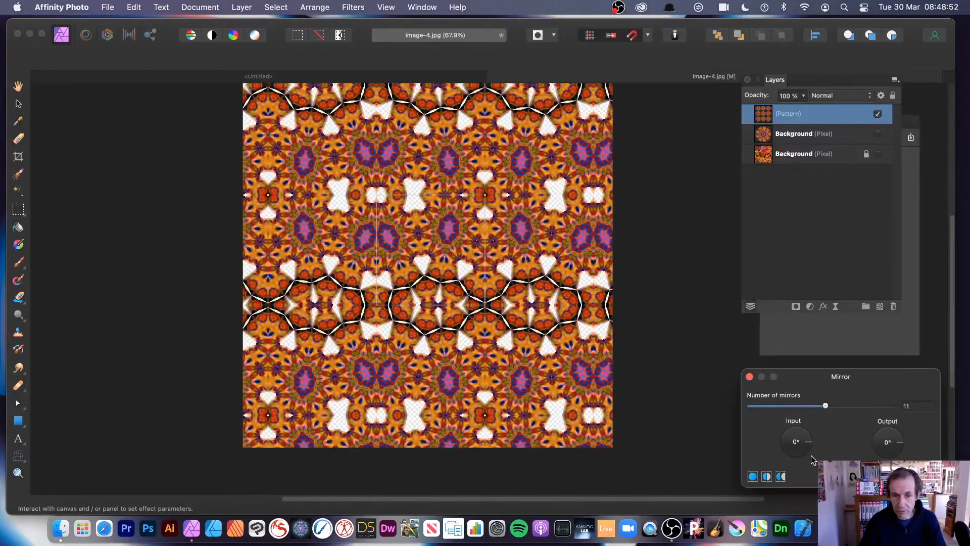
{"action": "left_click_drag", "start_coordinate": [808, 446], "coordinate": [756, 430]}
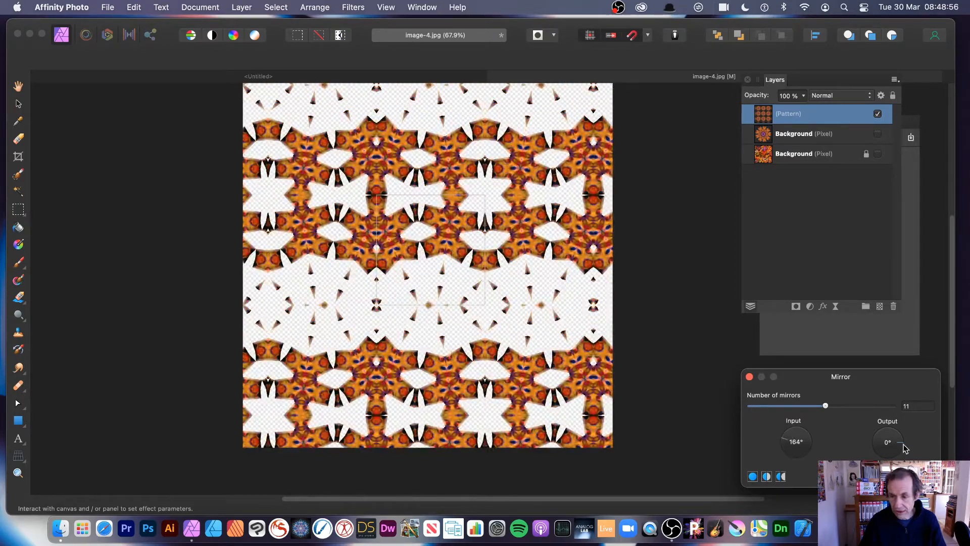
{"action": "left_click_drag", "start_coordinate": [902, 444], "coordinate": [860, 457]}
{"action": "left_click_drag", "start_coordinate": [518, 216], "coordinate": [448, 283]}
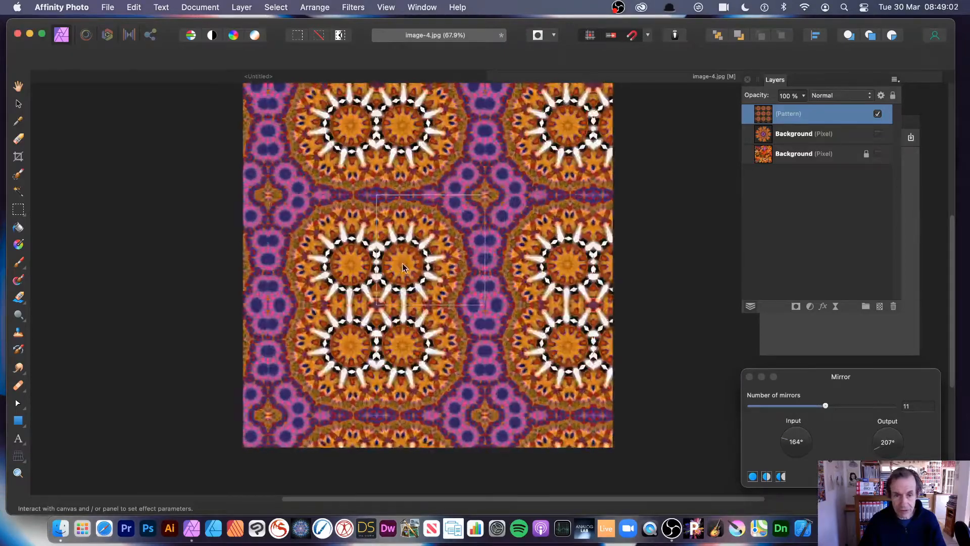
{"action": "mouse_move", "coordinate": [399, 269]}
{"action": "left_mouse_down"}
{"action": "mouse_move", "coordinate": [386, 246]}
{"action": "mouse_move", "coordinate": [385, 298]}
{"action": "mouse_move", "coordinate": [381, 264]}
{"action": "left_mouse_up"}
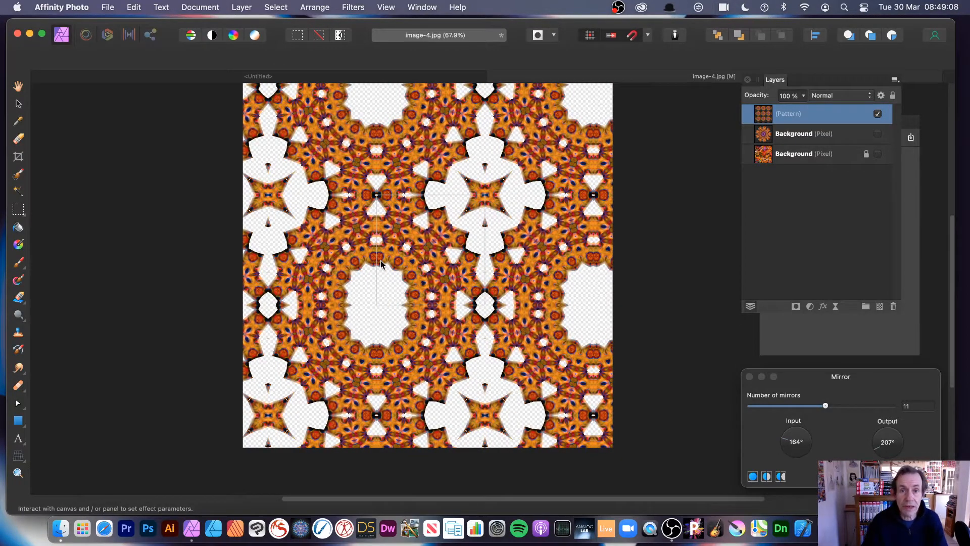
{"action": "left_click", "coordinate": [918, 477]}
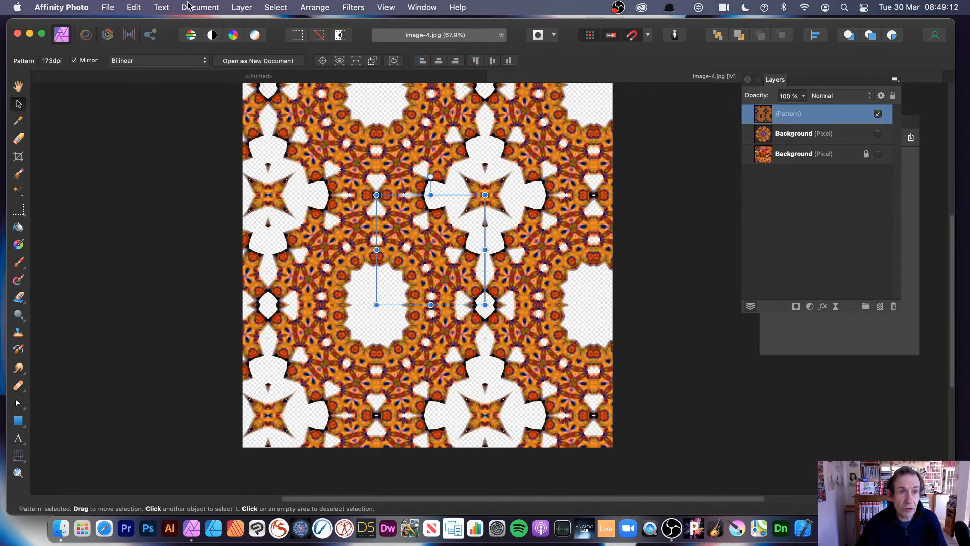
Duplicate the pattern layer, offset the copy up and to the left, and shrink its tile to about 280 dpi
{"action": "left_click", "coordinate": [243, 8]}
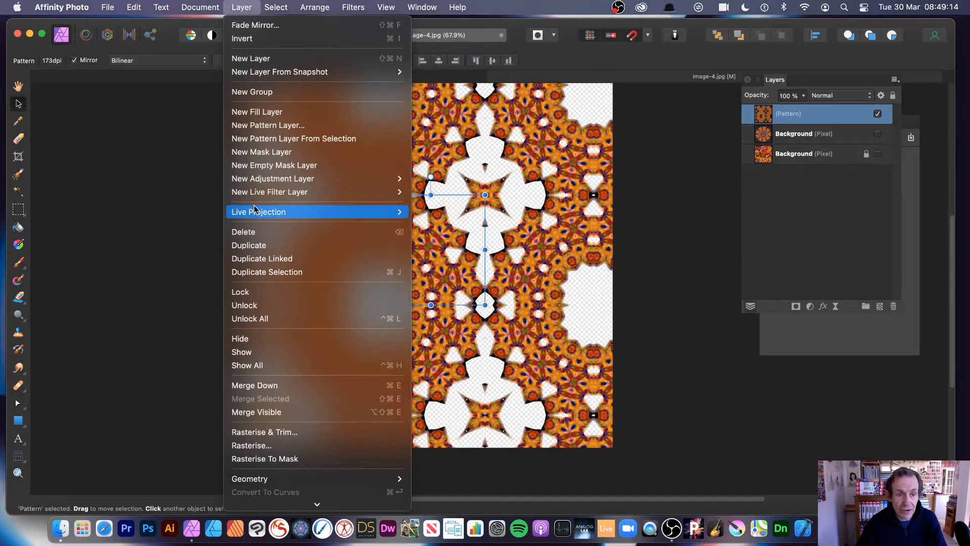
{"action": "left_click", "coordinate": [248, 244]}
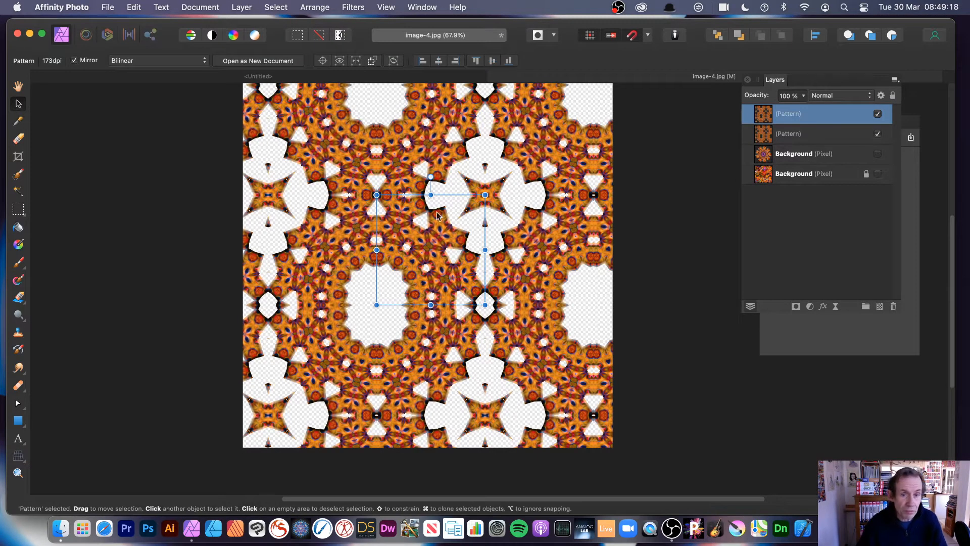
{"action": "left_click_drag", "start_coordinate": [420, 227], "coordinate": [341, 172]}
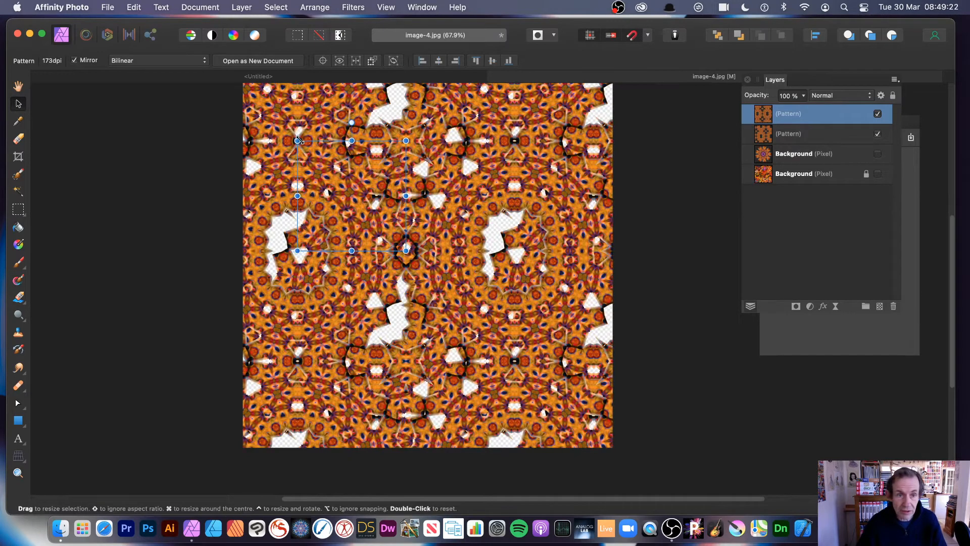
{"action": "left_click_drag", "start_coordinate": [297, 141], "coordinate": [334, 186]}
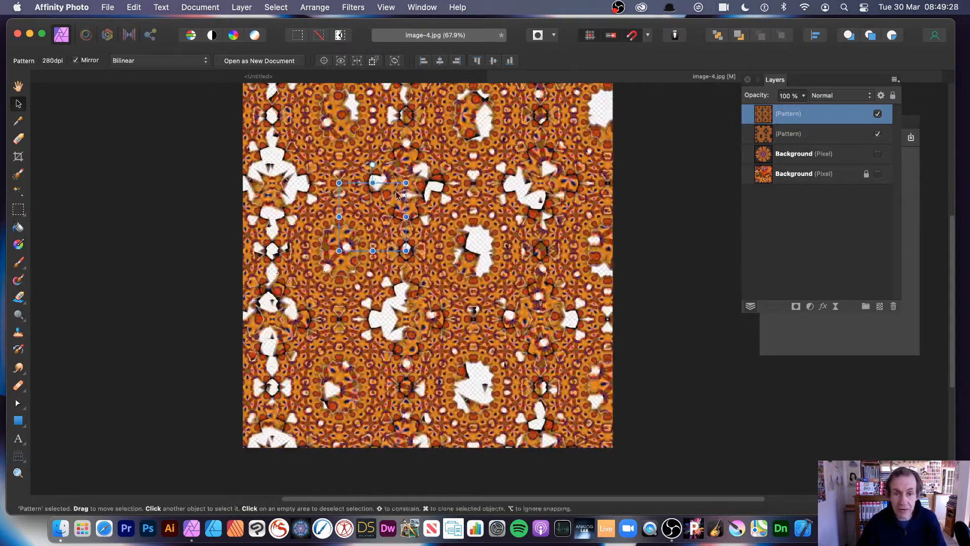
Apply a Mirror filter with 5 mirrors and a 270° input angle to the upper pattern layer, centred just below its tile
{"action": "left_click", "coordinate": [348, 8]}
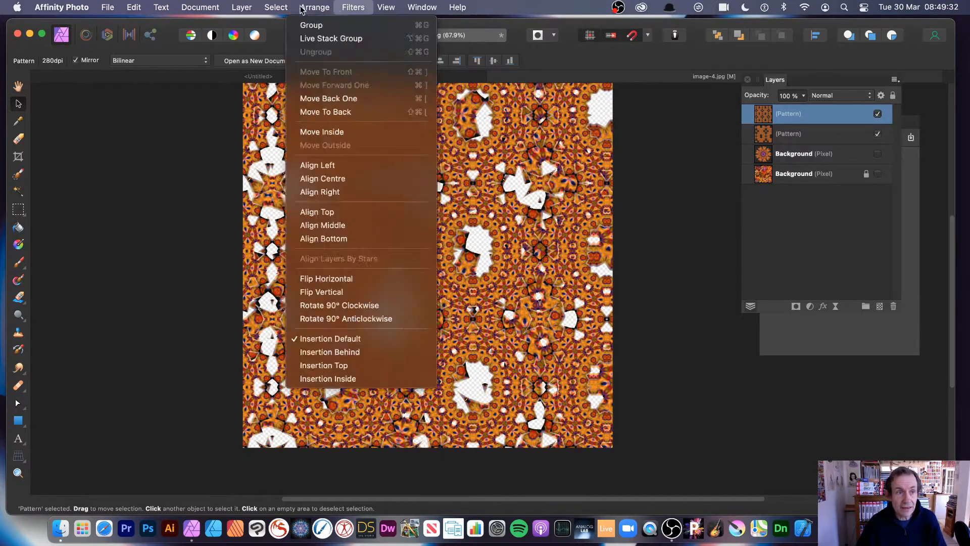
{"action": "left_click", "coordinate": [93, 72]}
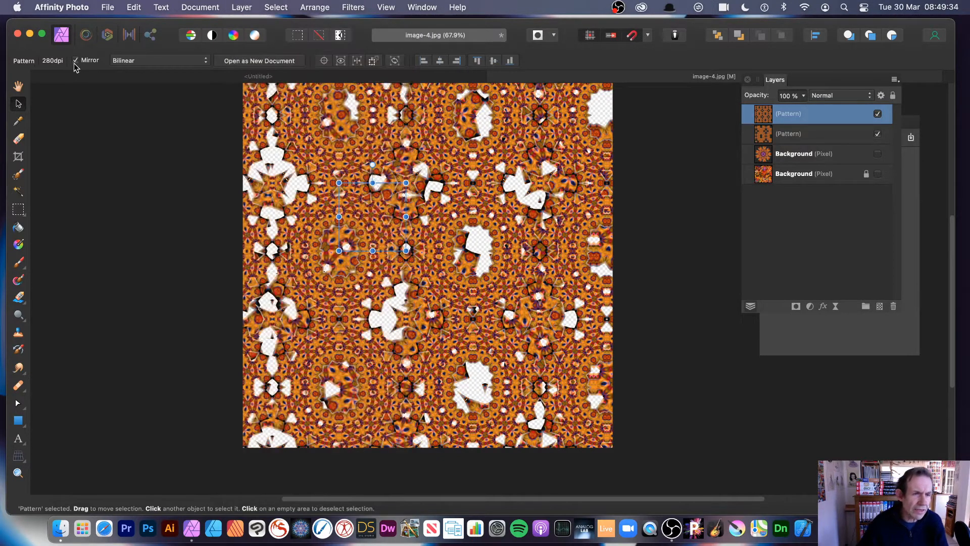
{"action": "left_click", "coordinate": [355, 6]}
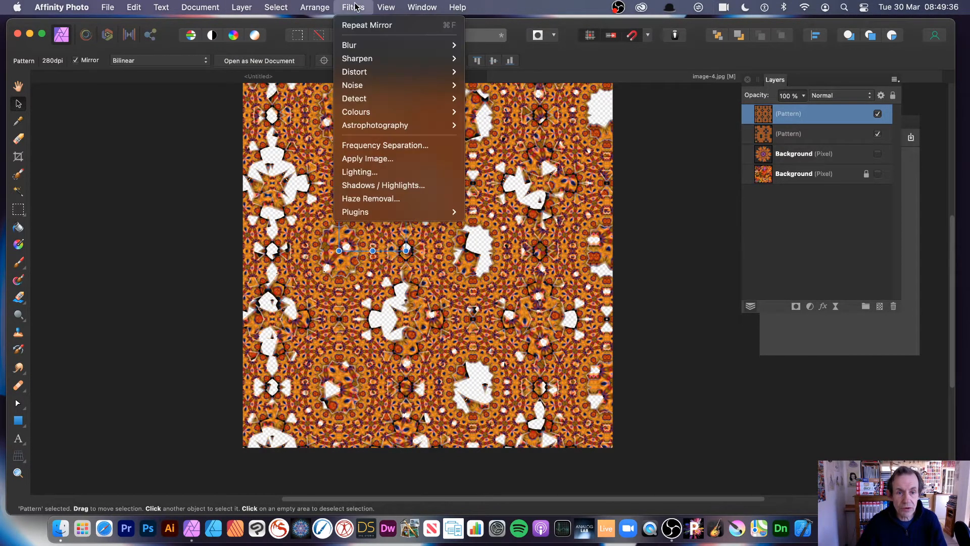
{"action": "mouse_move", "coordinate": [404, 71]}
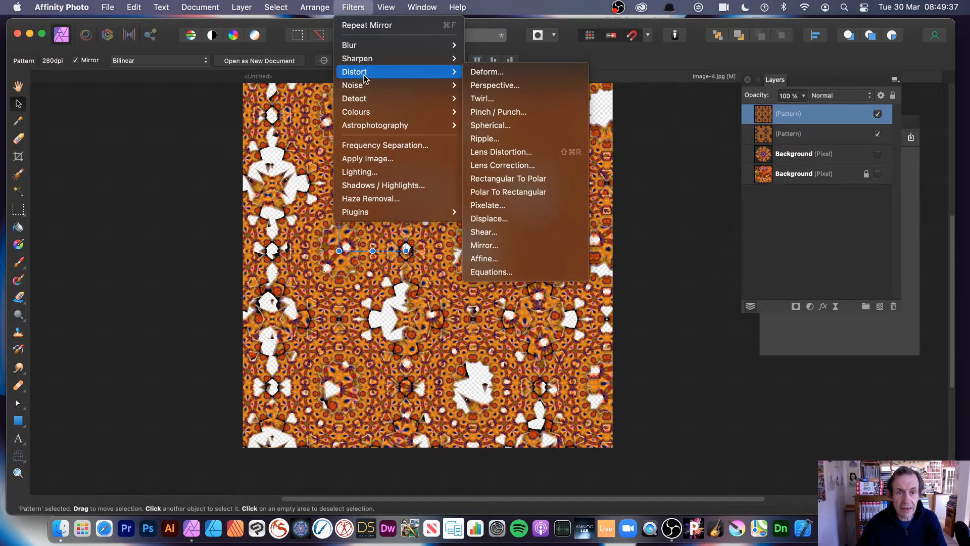
{"action": "left_click", "coordinate": [535, 245]}
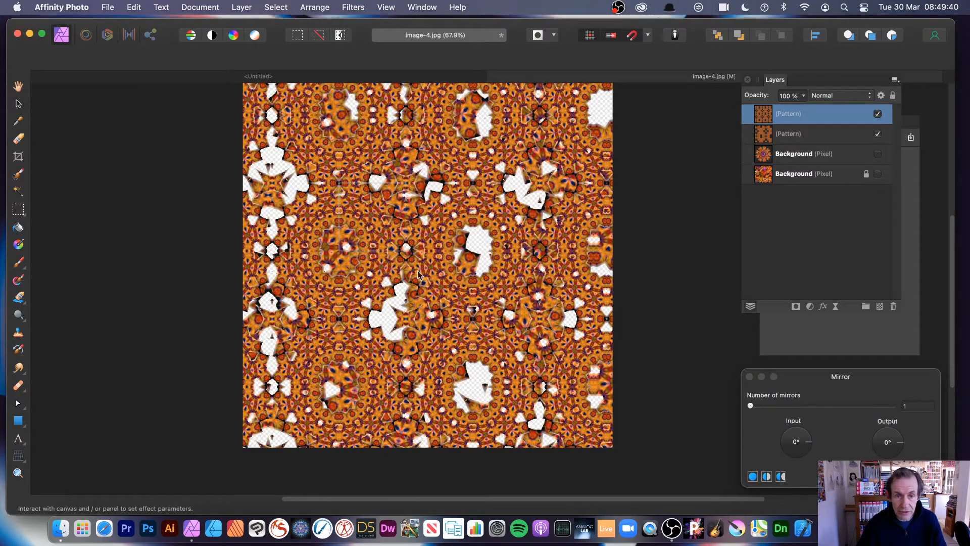
{"action": "left_click_drag", "start_coordinate": [419, 272], "coordinate": [404, 258]}
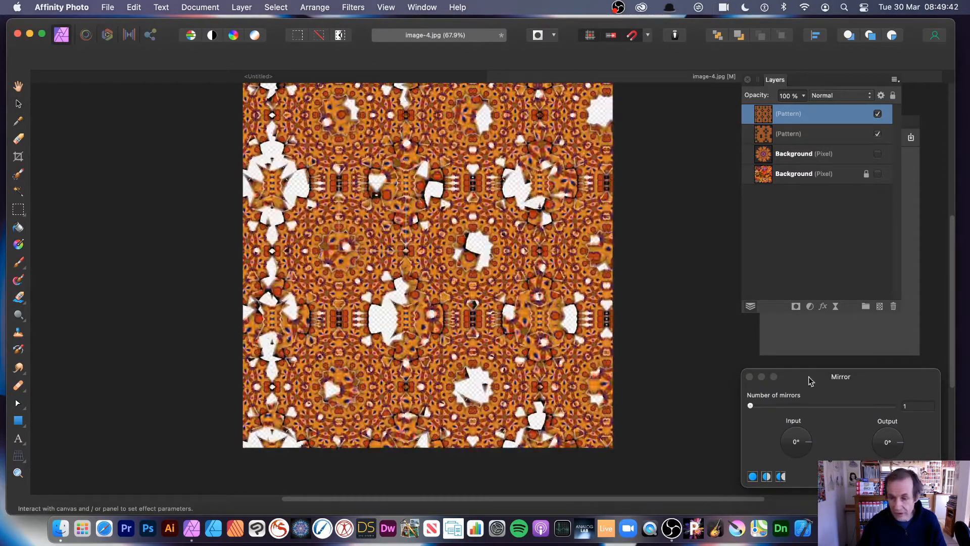
{"action": "left_click", "coordinate": [779, 406]}
{"action": "left_click", "coordinate": [806, 453]}
{"action": "left_click", "coordinate": [797, 456]}
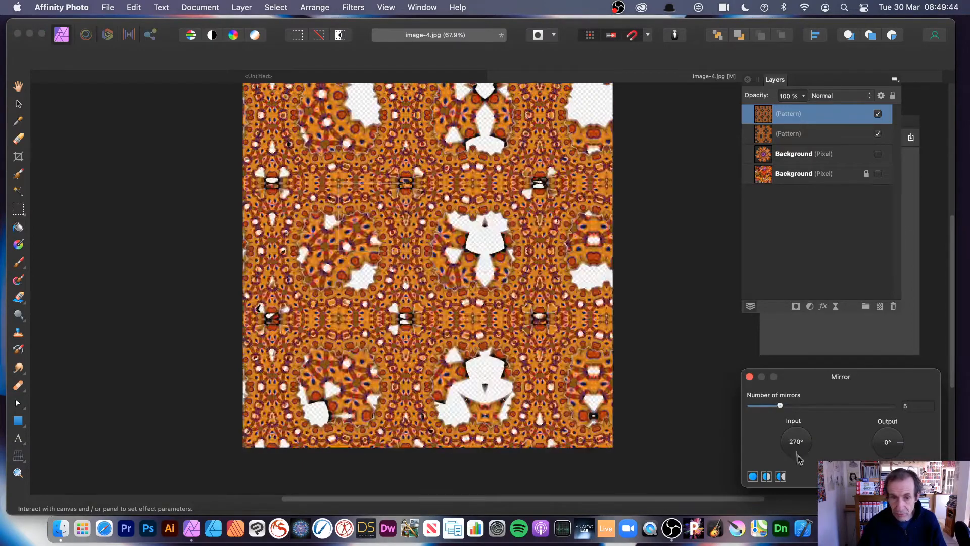
{"action": "left_click_drag", "start_coordinate": [420, 262], "coordinate": [374, 279]}
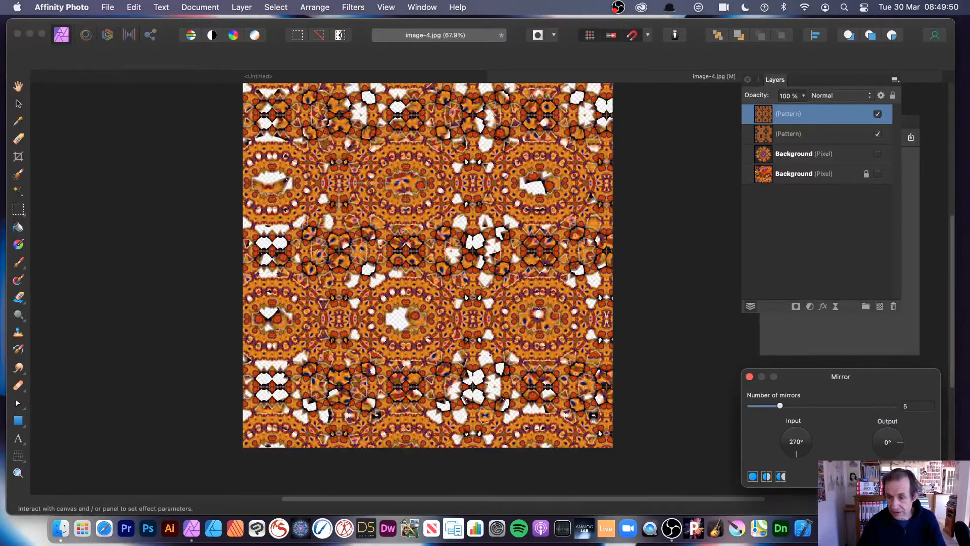
{"action": "key", "text": "Return"}
Hide the upper pattern layer, and enlarge, rotate and skew the lower pattern layer's tile to about 131 × 158 dpi
{"action": "left_click", "coordinate": [877, 113]}
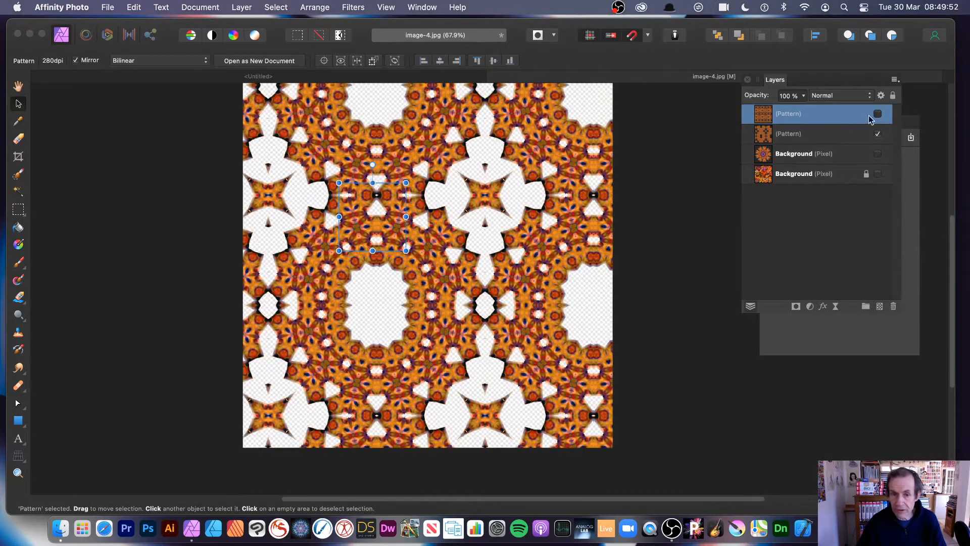
{"action": "mouse_move", "coordinate": [406, 250]}
{"action": "left_mouse_down"}
{"action": "mouse_move", "coordinate": [445, 284]}
{"action": "mouse_move", "coordinate": [429, 260]}
{"action": "mouse_move", "coordinate": [418, 262]}
{"action": "left_mouse_up"}
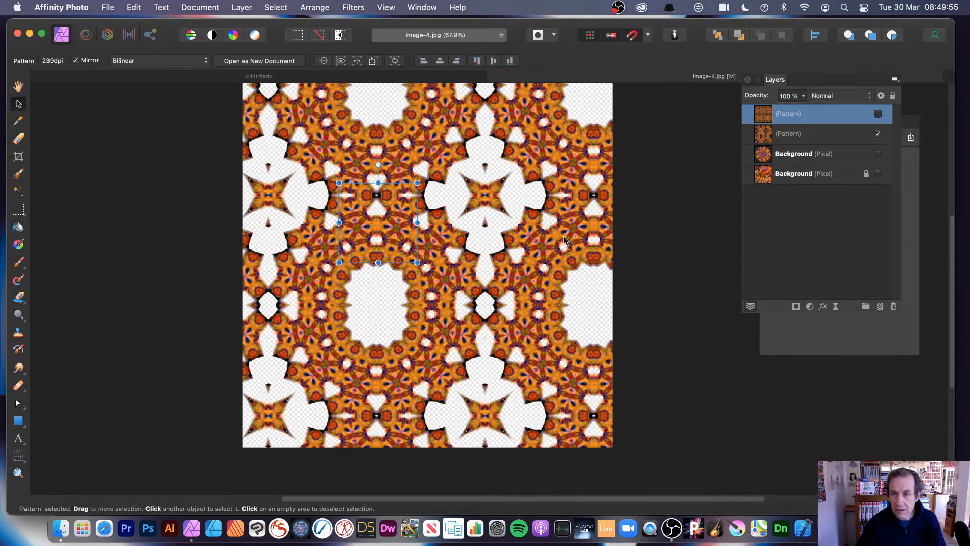
{"action": "left_click", "coordinate": [803, 134]}
{"action": "mouse_move", "coordinate": [485, 305]}
{"action": "left_mouse_down"}
{"action": "mouse_move", "coordinate": [447, 267]}
{"action": "mouse_move", "coordinate": [510, 347]}
{"action": "mouse_move", "coordinate": [495, 315]}
{"action": "left_mouse_up"}
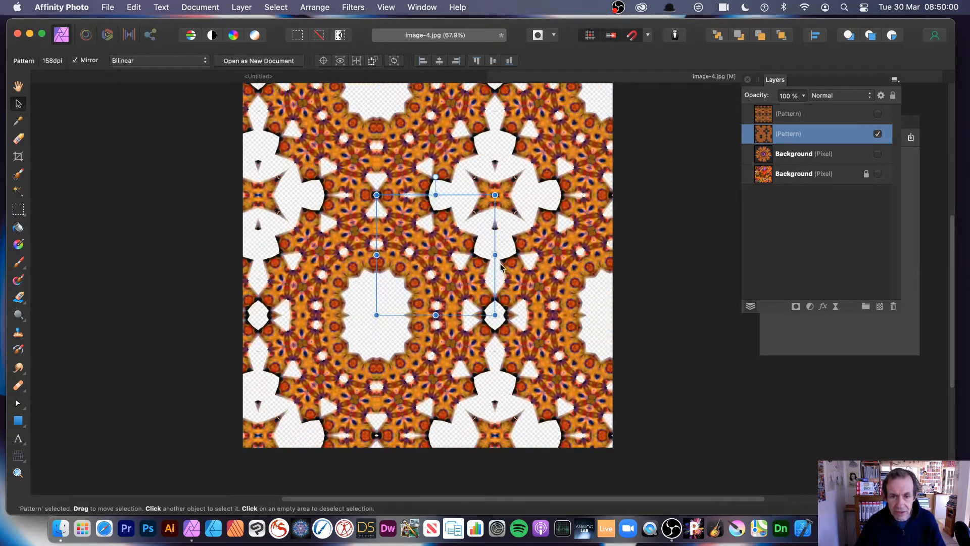
{"action": "left_click_drag", "start_coordinate": [495, 255], "coordinate": [495, 333]}
{"action": "left_click_drag", "start_coordinate": [377, 195], "coordinate": [447, 175]}
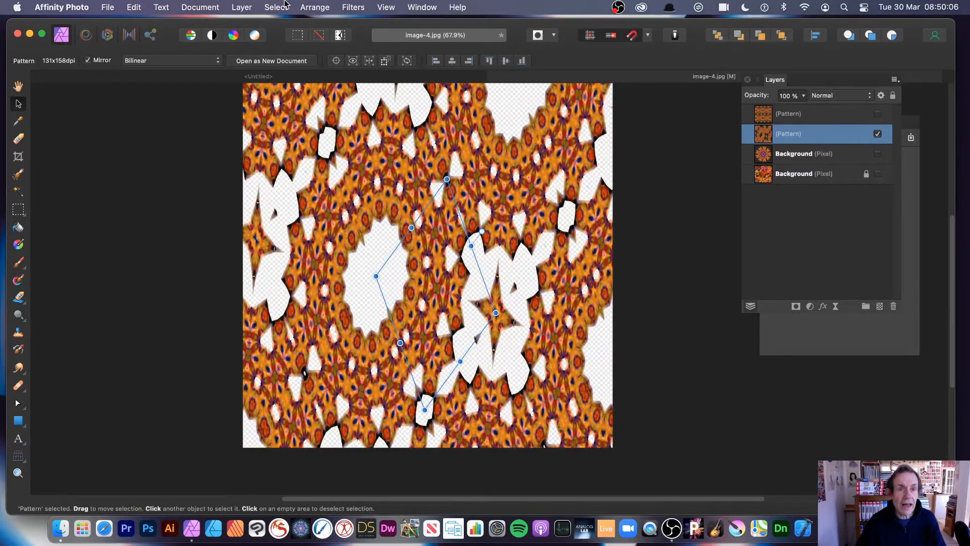
{"action": "left_click", "coordinate": [352, 7]}
{"action": "mouse_move", "coordinate": [374, 71]}
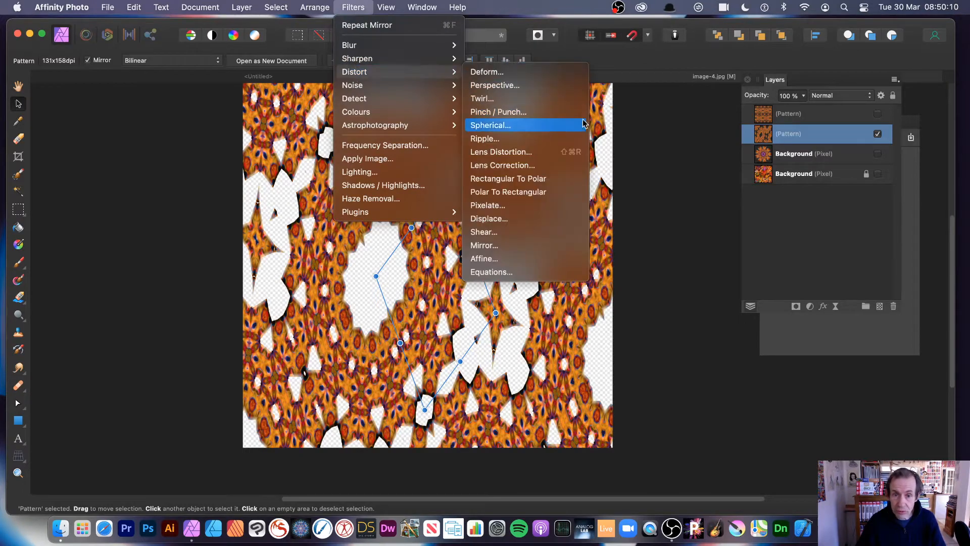
{"action": "left_click", "coordinate": [559, 244]}
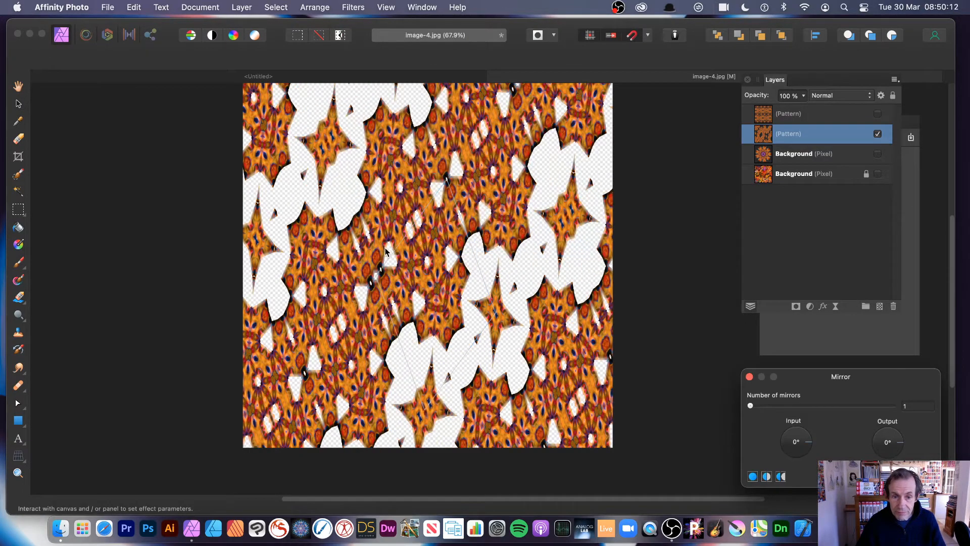
{"action": "left_click_drag", "start_coordinate": [385, 251], "coordinate": [387, 282]}
{"action": "key", "text": "v"}
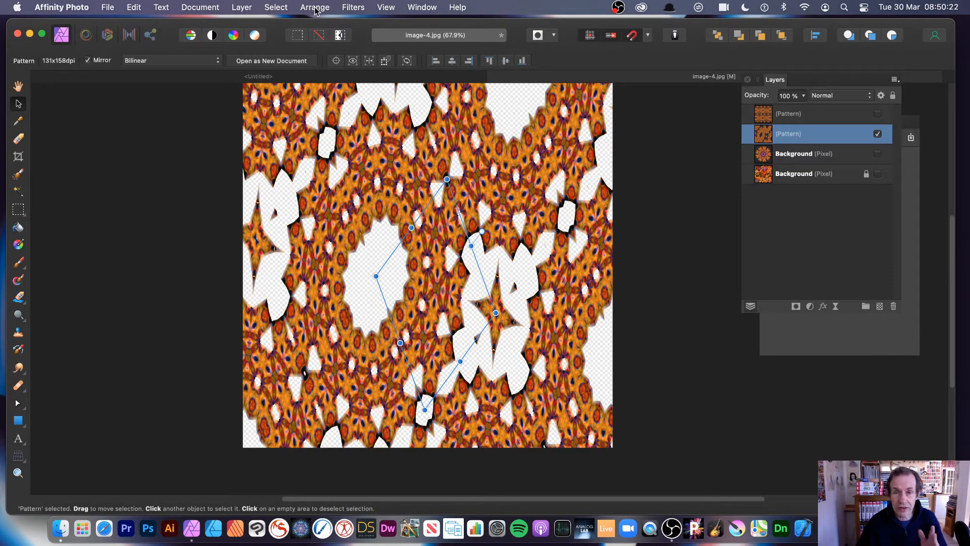
Apply a Mirror filter with 5 mirrors and a 169° input angle to the skewed pattern layer, centred near the middle of its tile
{"action": "left_click", "coordinate": [353, 6]}
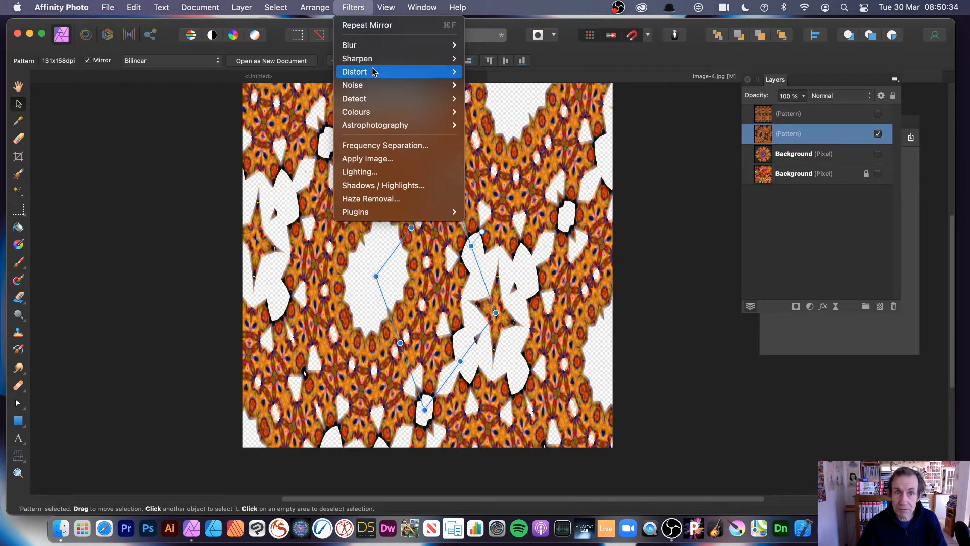
{"action": "mouse_move", "coordinate": [372, 71]}
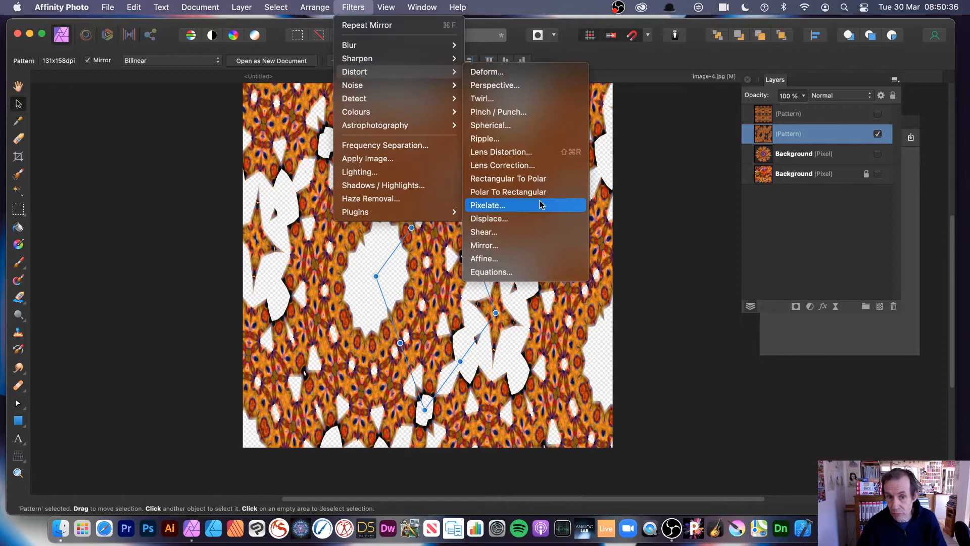
{"action": "left_click", "coordinate": [507, 245]}
{"action": "left_click_drag", "start_coordinate": [394, 304], "coordinate": [495, 330]}
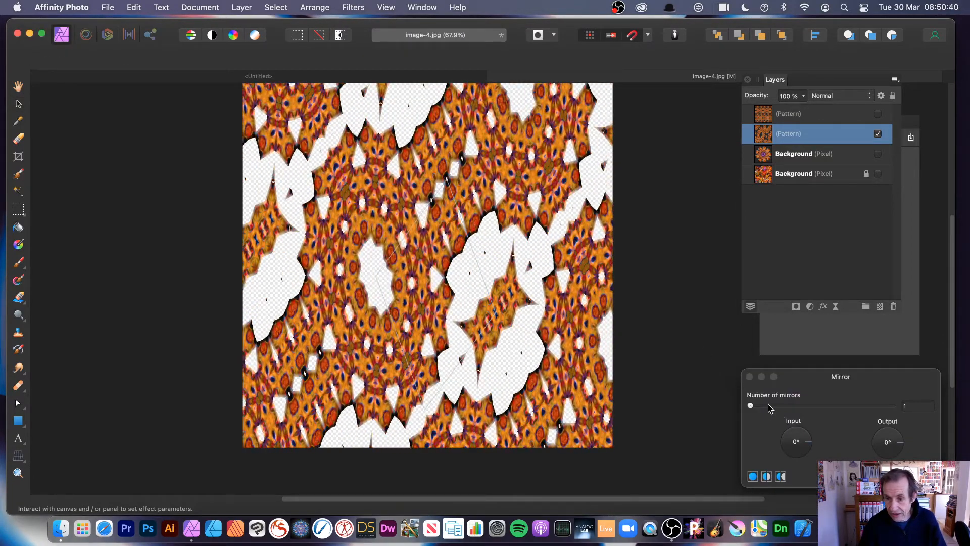
{"action": "mouse_move", "coordinate": [767, 406]}
{"action": "left_mouse_down"}
{"action": "mouse_move", "coordinate": [796, 405]}
{"action": "mouse_move", "coordinate": [781, 405]}
{"action": "left_mouse_up"}
{"action": "left_click_drag", "start_coordinate": [461, 293], "coordinate": [484, 353]}
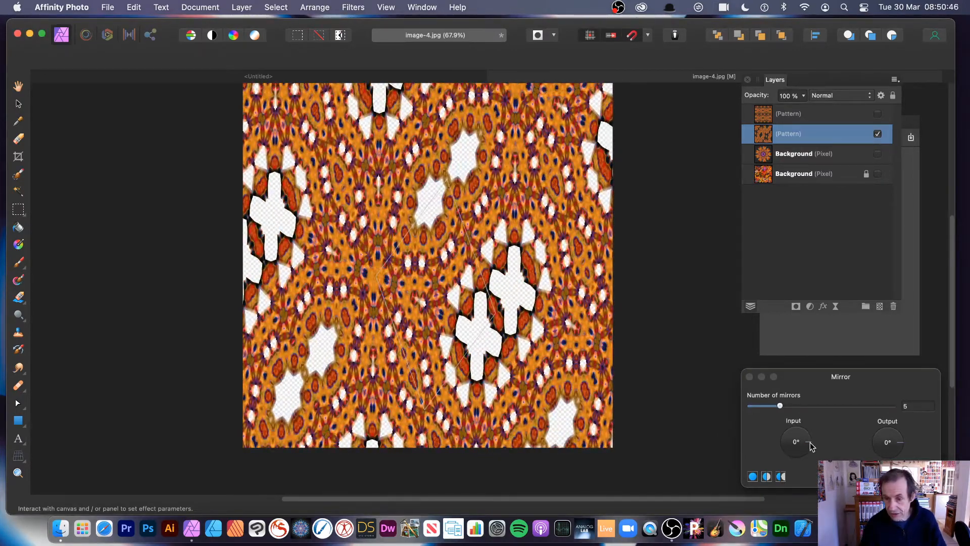
{"action": "left_click_drag", "start_coordinate": [809, 443], "coordinate": [753, 438]}
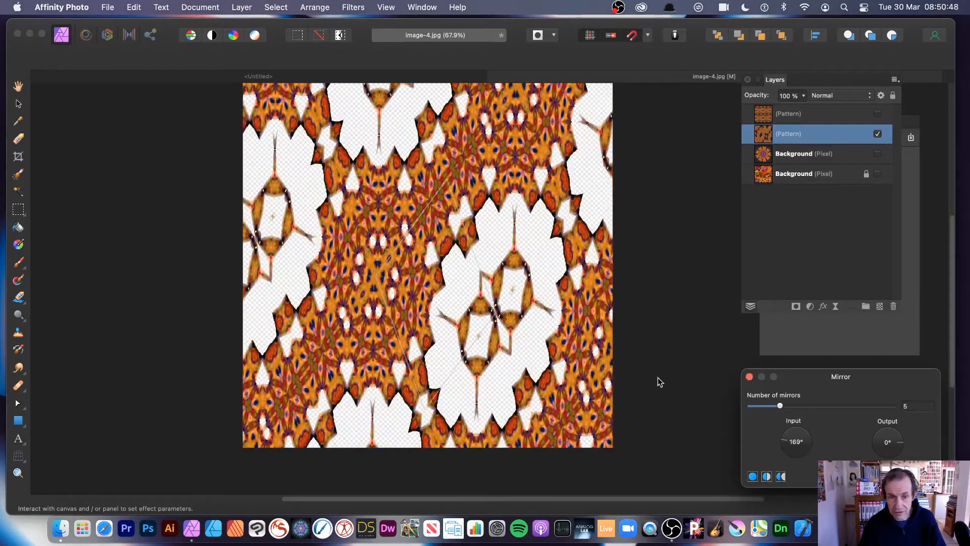
{"action": "left_click_drag", "start_coordinate": [353, 257], "coordinate": [432, 308]}
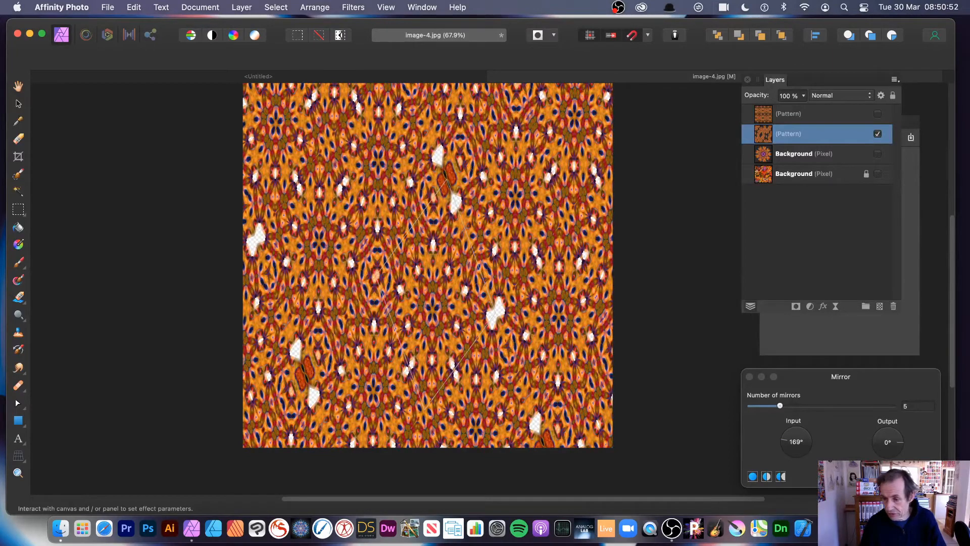
{"action": "left_click", "coordinate": [916, 476]}
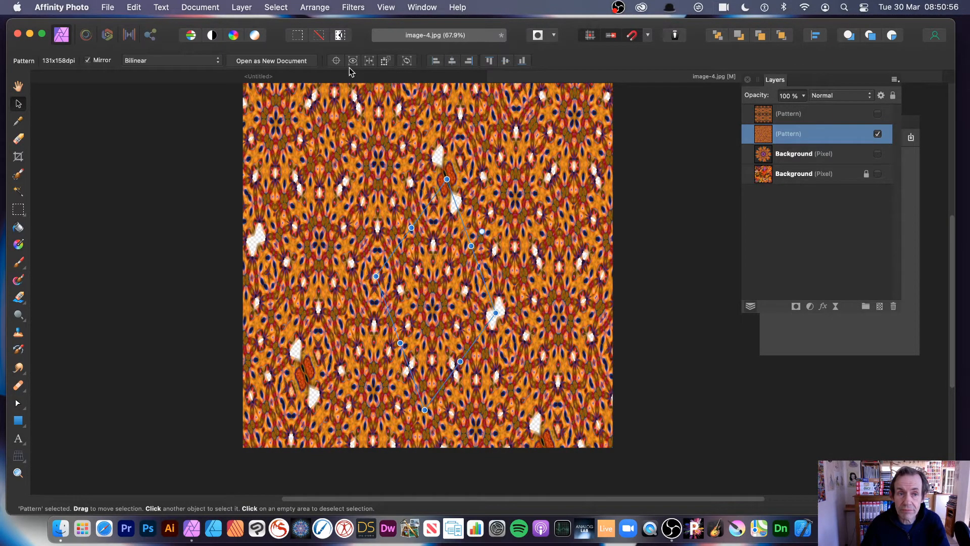
Rasterise the mirrored pattern layer and delete the hidden pattern layer and both Background layers
{"action": "left_click", "coordinate": [245, 8]}
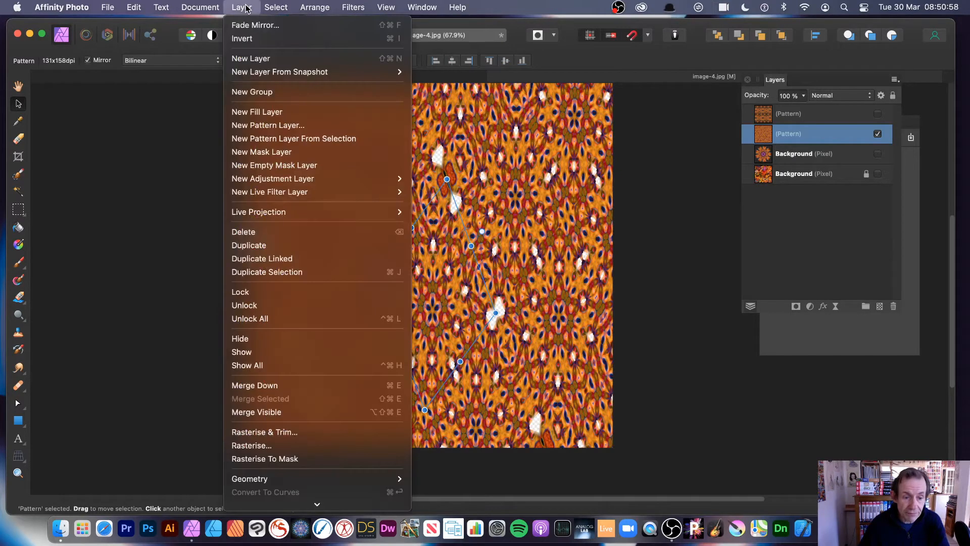
{"action": "left_click", "coordinate": [262, 447]}
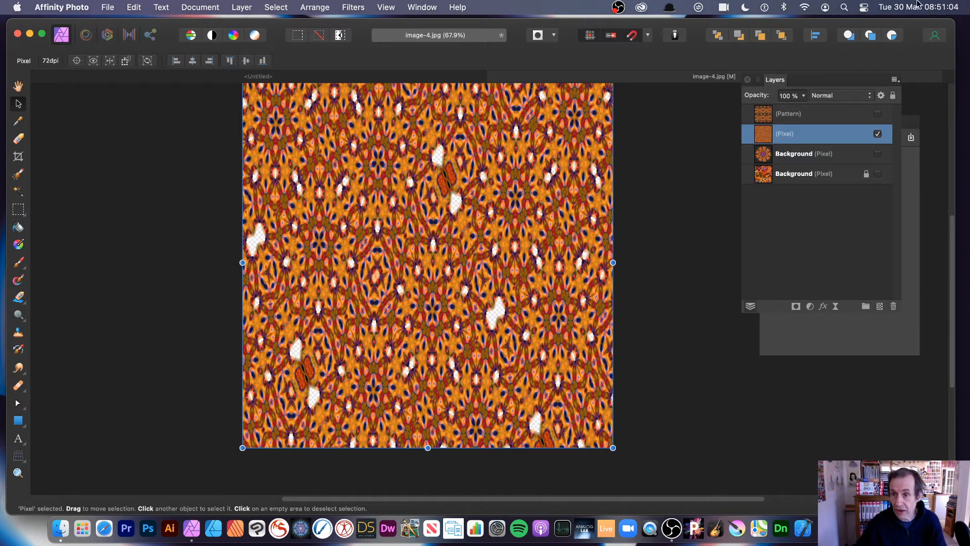
{"action": "left_click", "coordinate": [814, 113]}
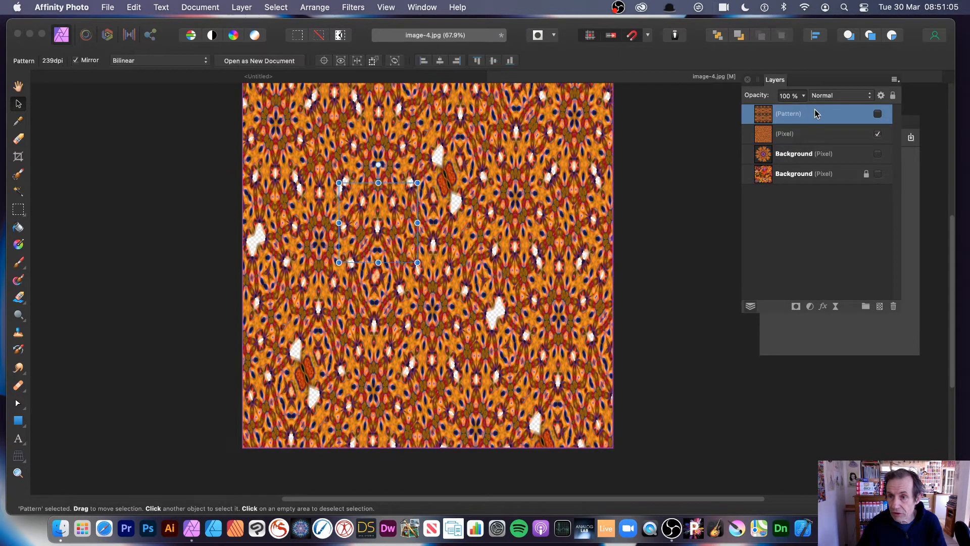
{"action": "left_click", "coordinate": [893, 307]}
{"action": "left_click", "coordinate": [813, 141]}
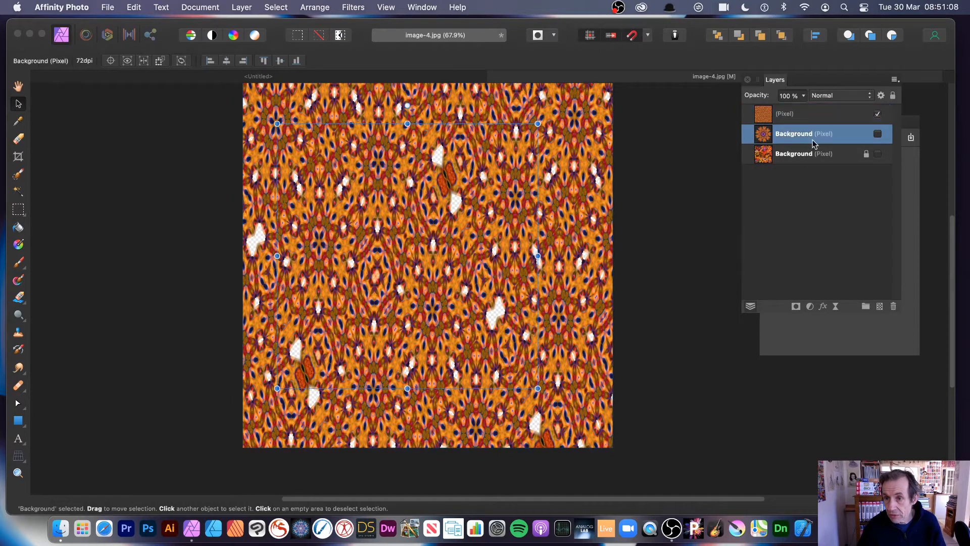
{"action": "left_click", "coordinate": [803, 161], "text": "shift"}
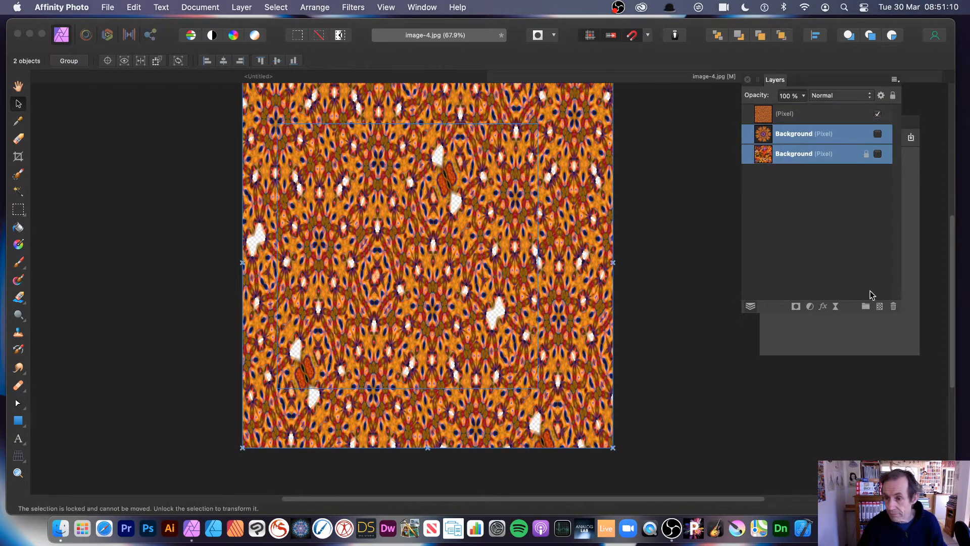
{"action": "left_click", "coordinate": [893, 306]}
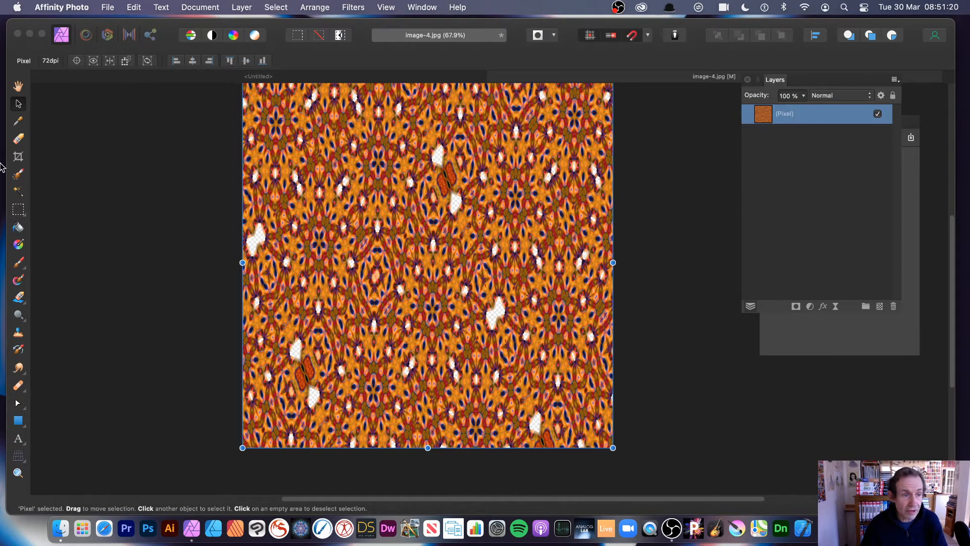
Marquee-select a rectangular area in the upper middle of the image and create a new pattern layer from the selection
{"action": "left_click", "coordinate": [19, 209]}
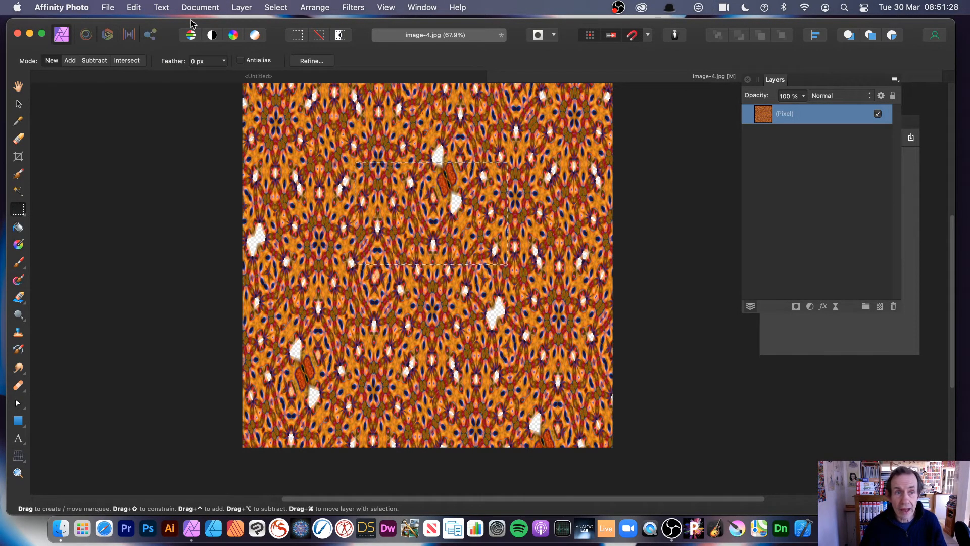
{"action": "left_click", "coordinate": [244, 7]}
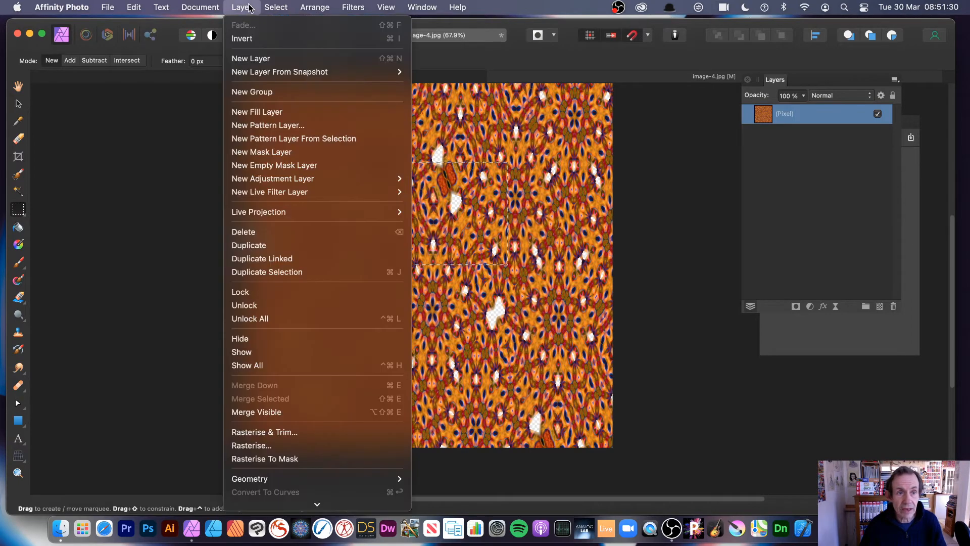
{"action": "left_click", "coordinate": [262, 142]}
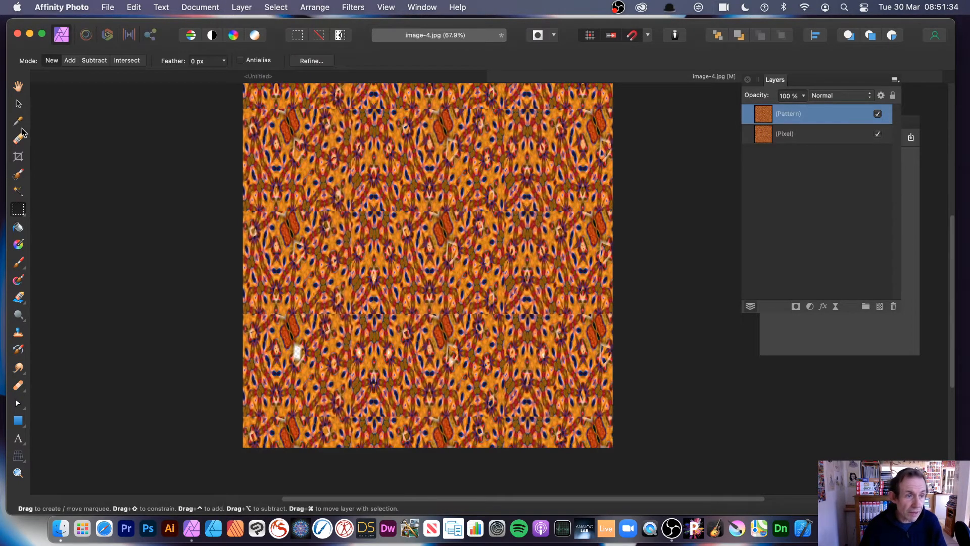
Turn on mirrored tiling for the new pattern layer and shrink its tile to about 85 dpi
{"action": "left_click", "coordinate": [18, 103]}
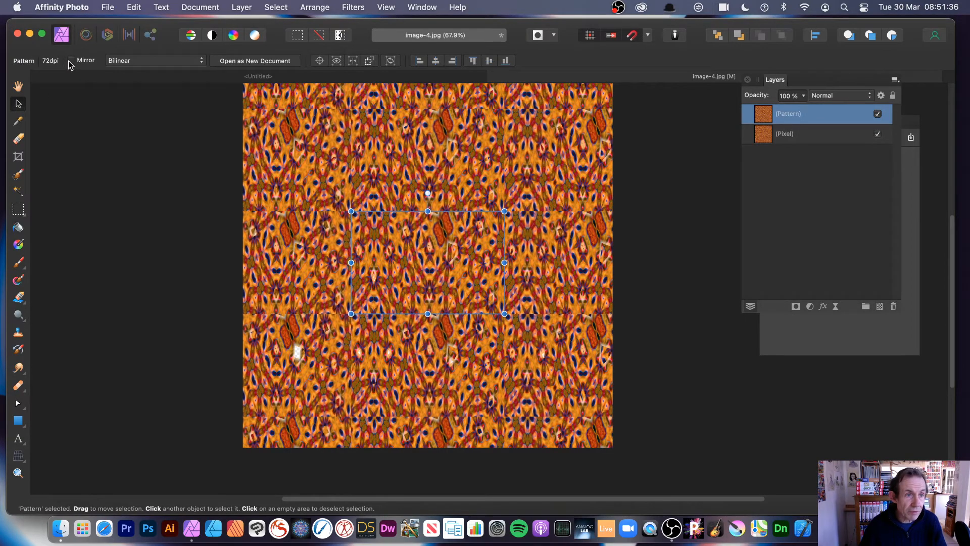
{"action": "left_click", "coordinate": [71, 61]}
{"action": "left_click_drag", "start_coordinate": [351, 211], "coordinate": [364, 237]}
Start a Mirror filter on the pattern layer with 13 mirrors and a 208° input angle, trying different centre positions on the tile
{"action": "left_click", "coordinate": [349, 7]}
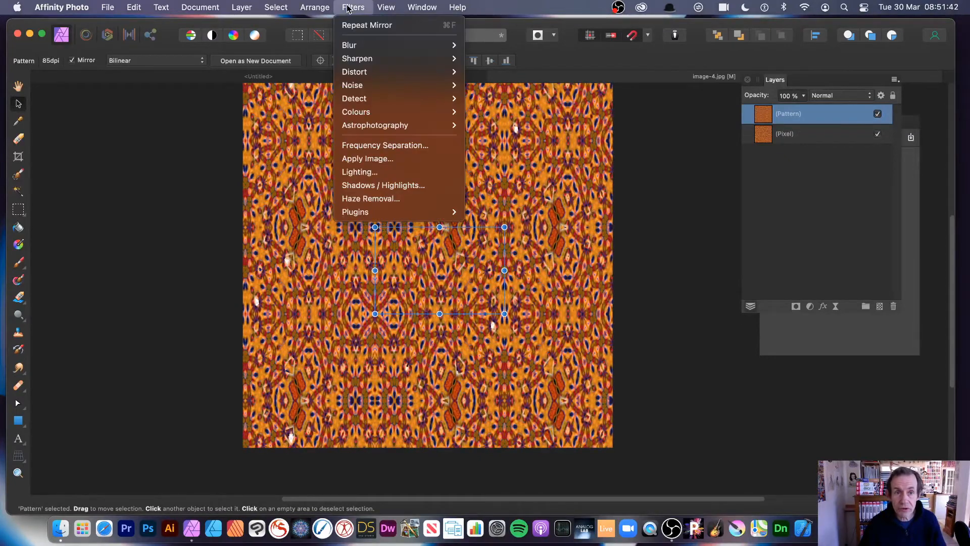
{"action": "mouse_move", "coordinate": [360, 75]}
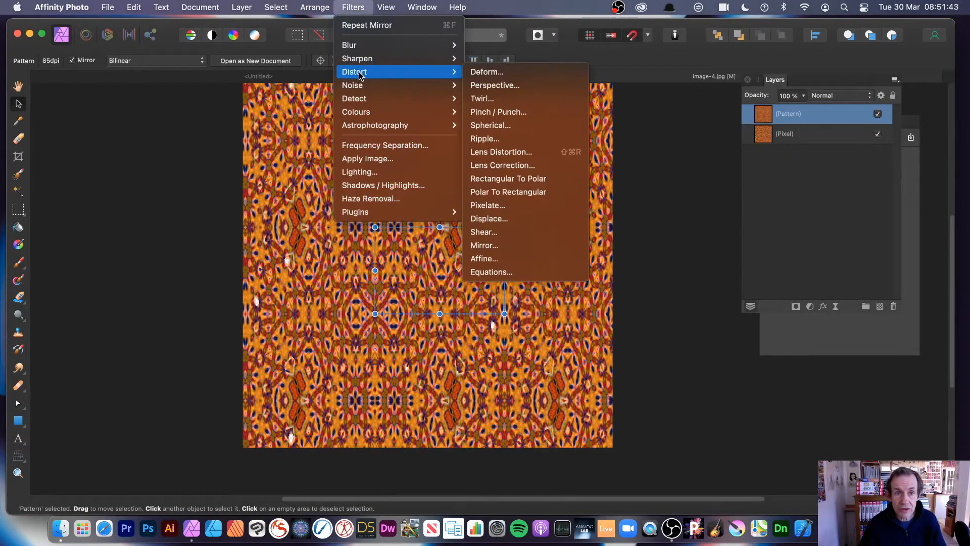
{"action": "left_click", "coordinate": [555, 245]}
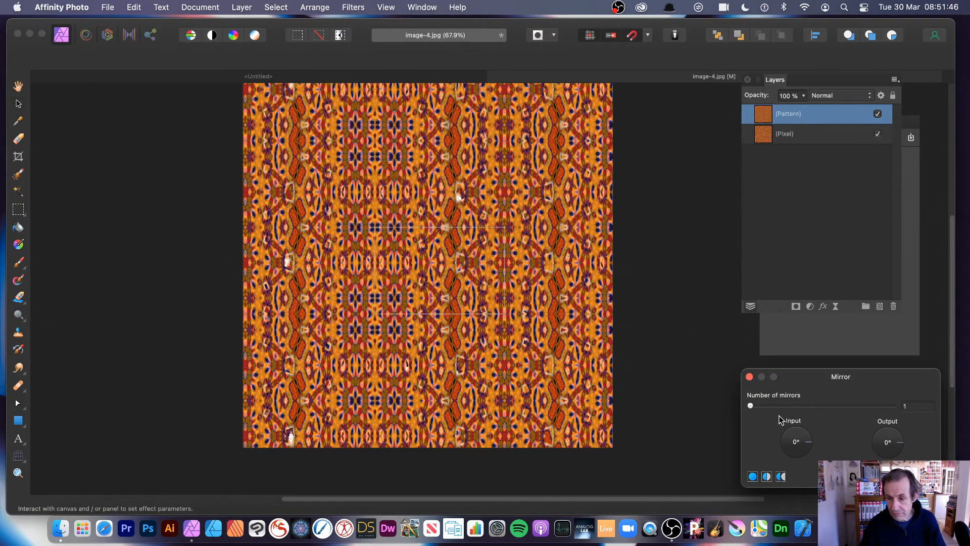
{"action": "left_click_drag", "start_coordinate": [750, 406], "coordinate": [795, 406]}
{"action": "left_click_drag", "start_coordinate": [479, 324], "coordinate": [414, 273]}
{"action": "left_click_drag", "start_coordinate": [795, 406], "coordinate": [840, 405]}
{"action": "left_click_drag", "start_coordinate": [389, 247], "coordinate": [375, 277]}
{"action": "left_click_drag", "start_coordinate": [807, 459], "coordinate": [772, 456]}
{"action": "left_click_drag", "start_coordinate": [402, 273], "coordinate": [450, 316]}
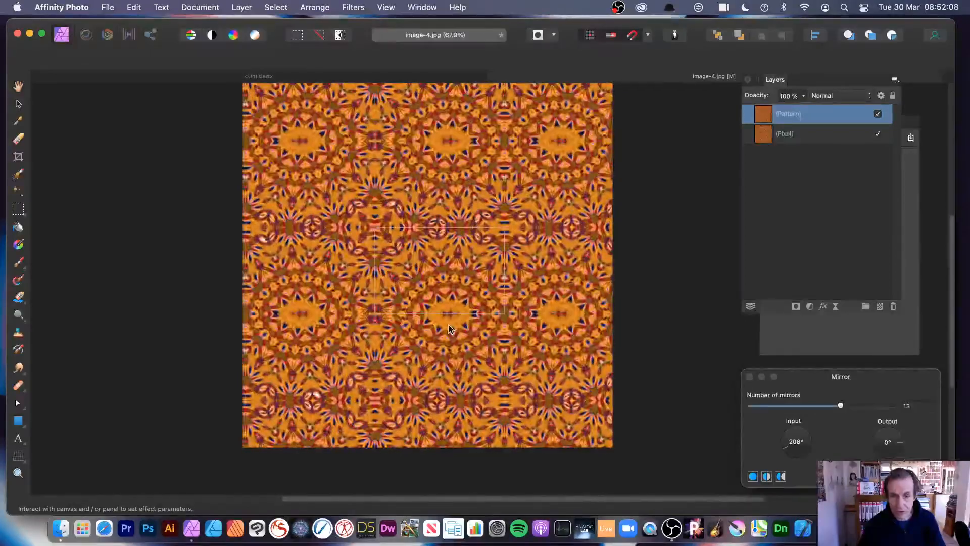
Set the mirror output angle to 315°, move the centre near the tile's lower-left corner, and apply the filter
{"action": "left_click_drag", "start_coordinate": [903, 443], "coordinate": [900, 458]}
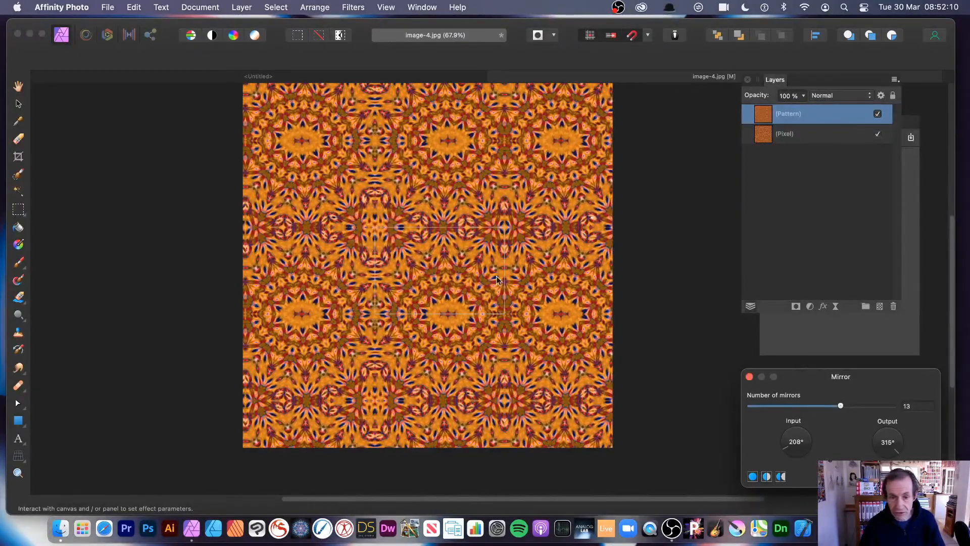
{"action": "left_click_drag", "start_coordinate": [497, 280], "coordinate": [391, 307]}
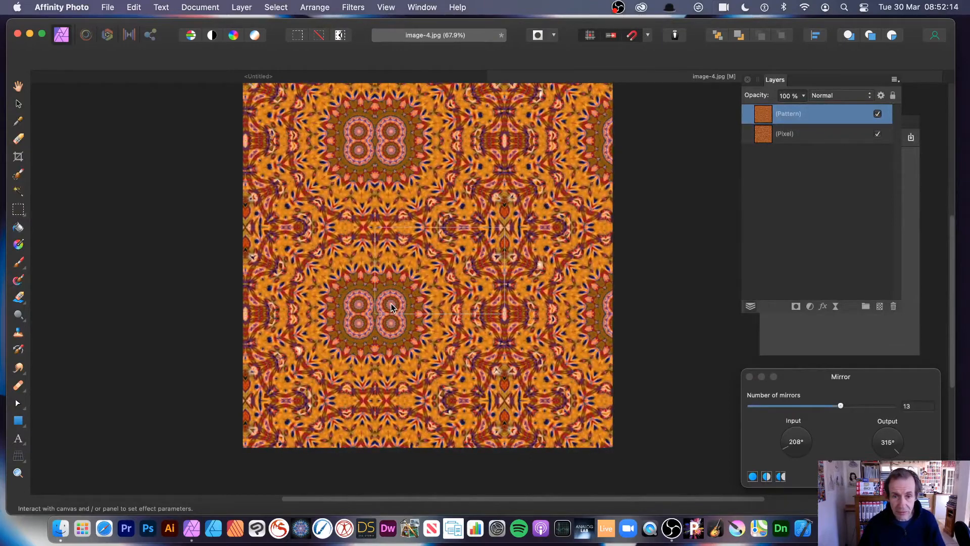
{"action": "key", "text": "v"}
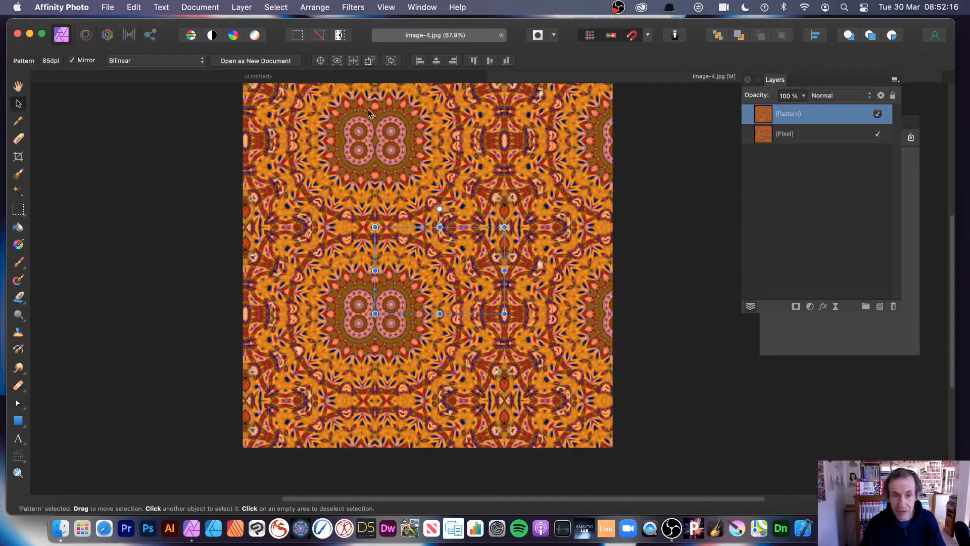
Rasterise and trim the mirrored pattern layer
{"action": "left_click", "coordinate": [241, 7]}
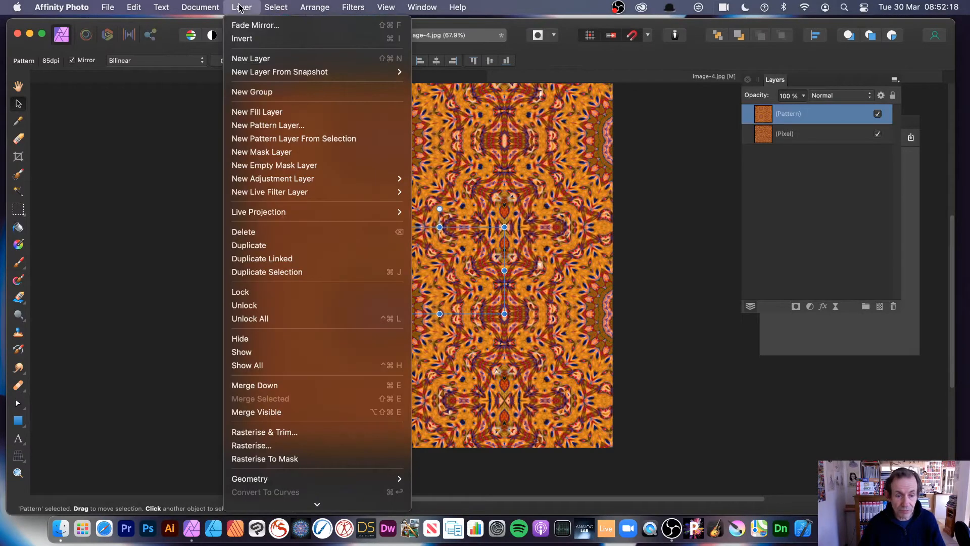
{"action": "left_click", "coordinate": [262, 432]}
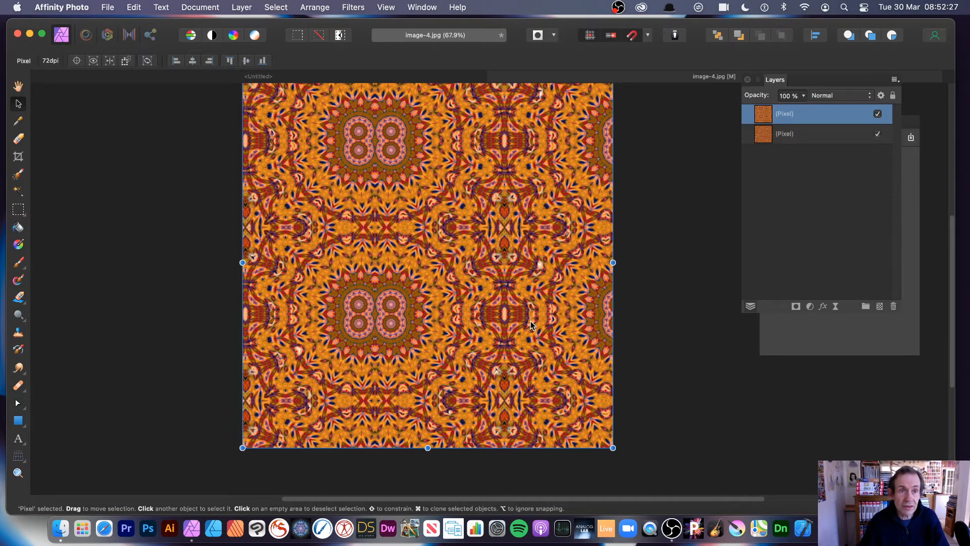
{"action": "left_click", "coordinate": [233, 7]}
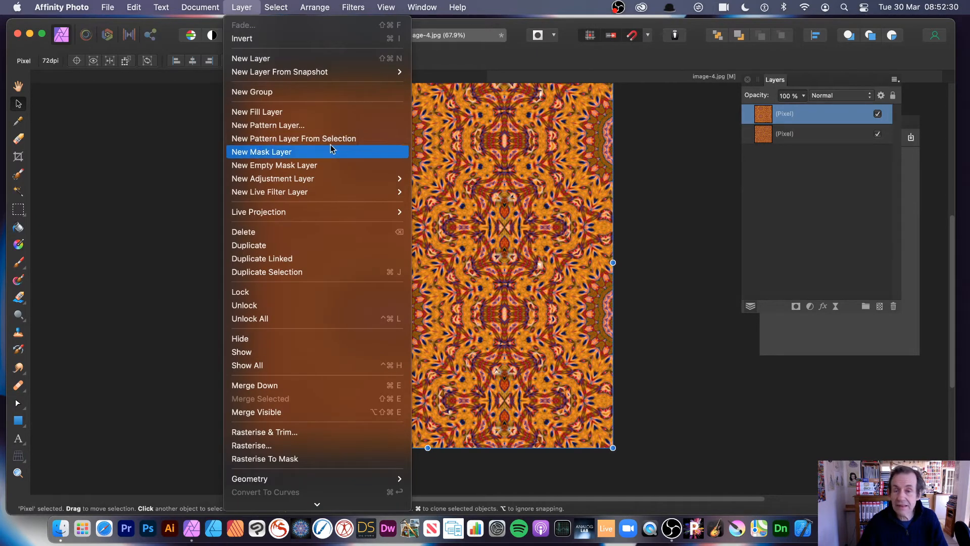
{"action": "left_click", "coordinate": [637, 186]}
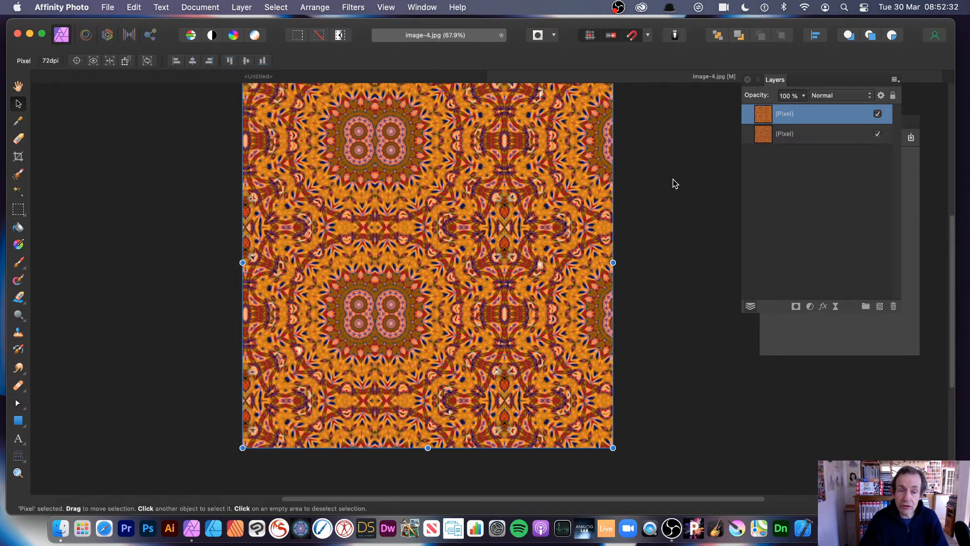